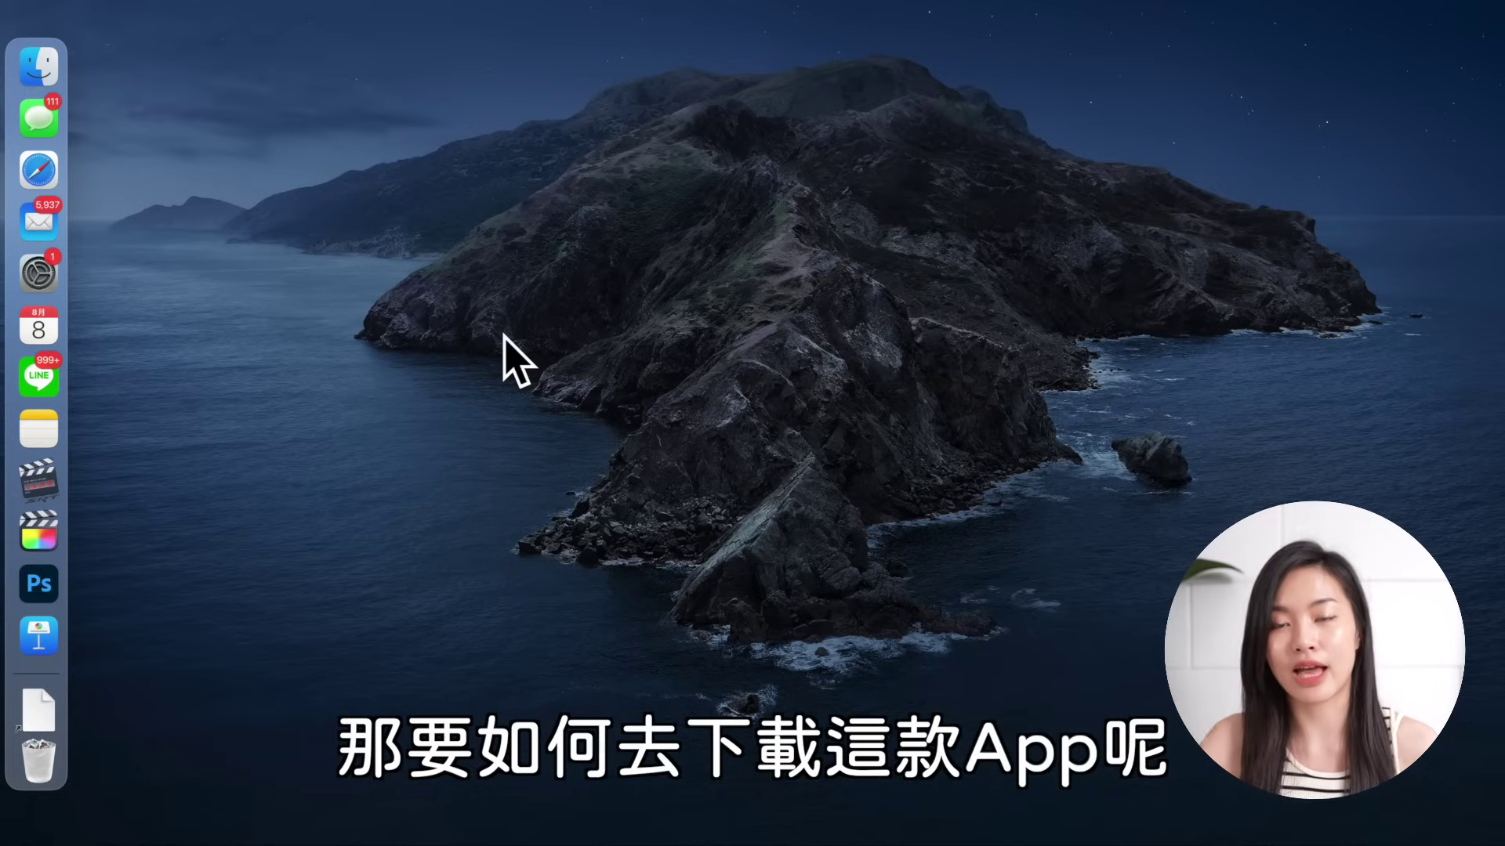
Launch Creative Cloud from Launchpad's Other folder and show the Beta apps to get Photoshop (Beta)
{"action": "key", "text": "F4"}
{"action": "left_click", "coordinate": [381, 555]}
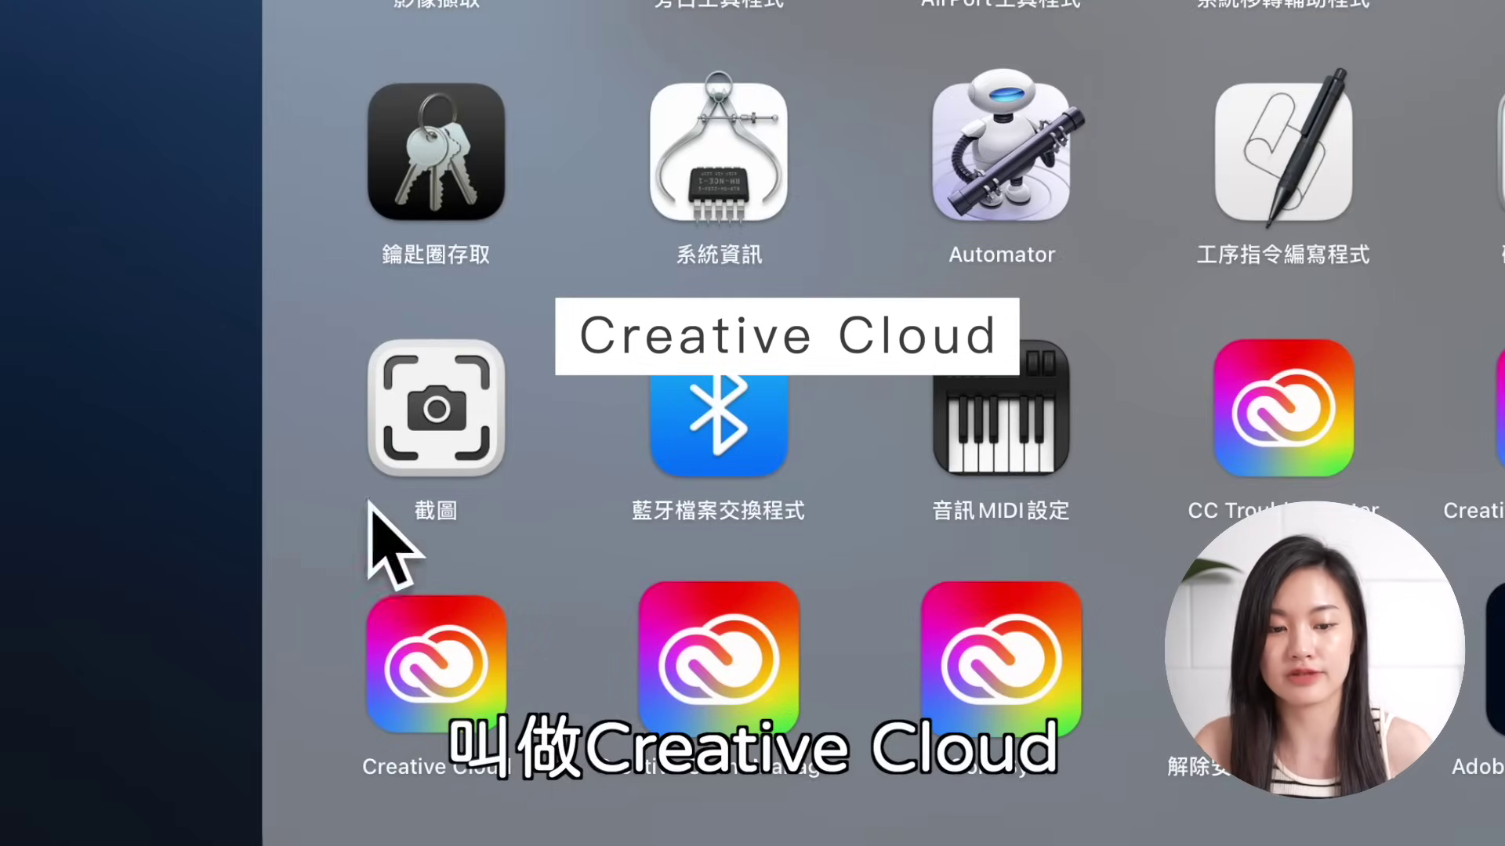
{"action": "left_click", "coordinate": [403, 706]}
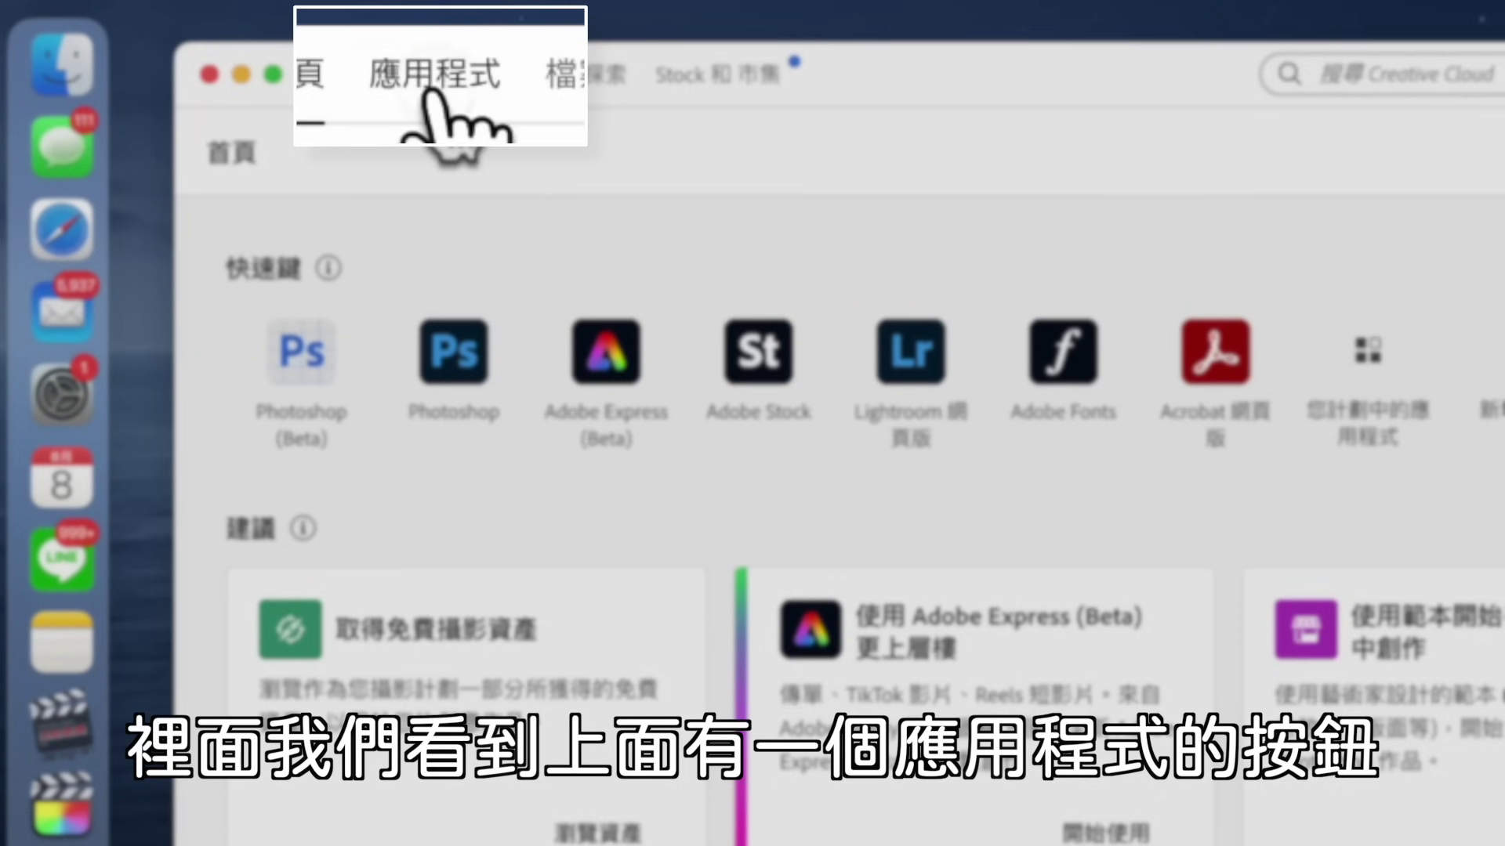
{"action": "left_click", "coordinate": [435, 78]}
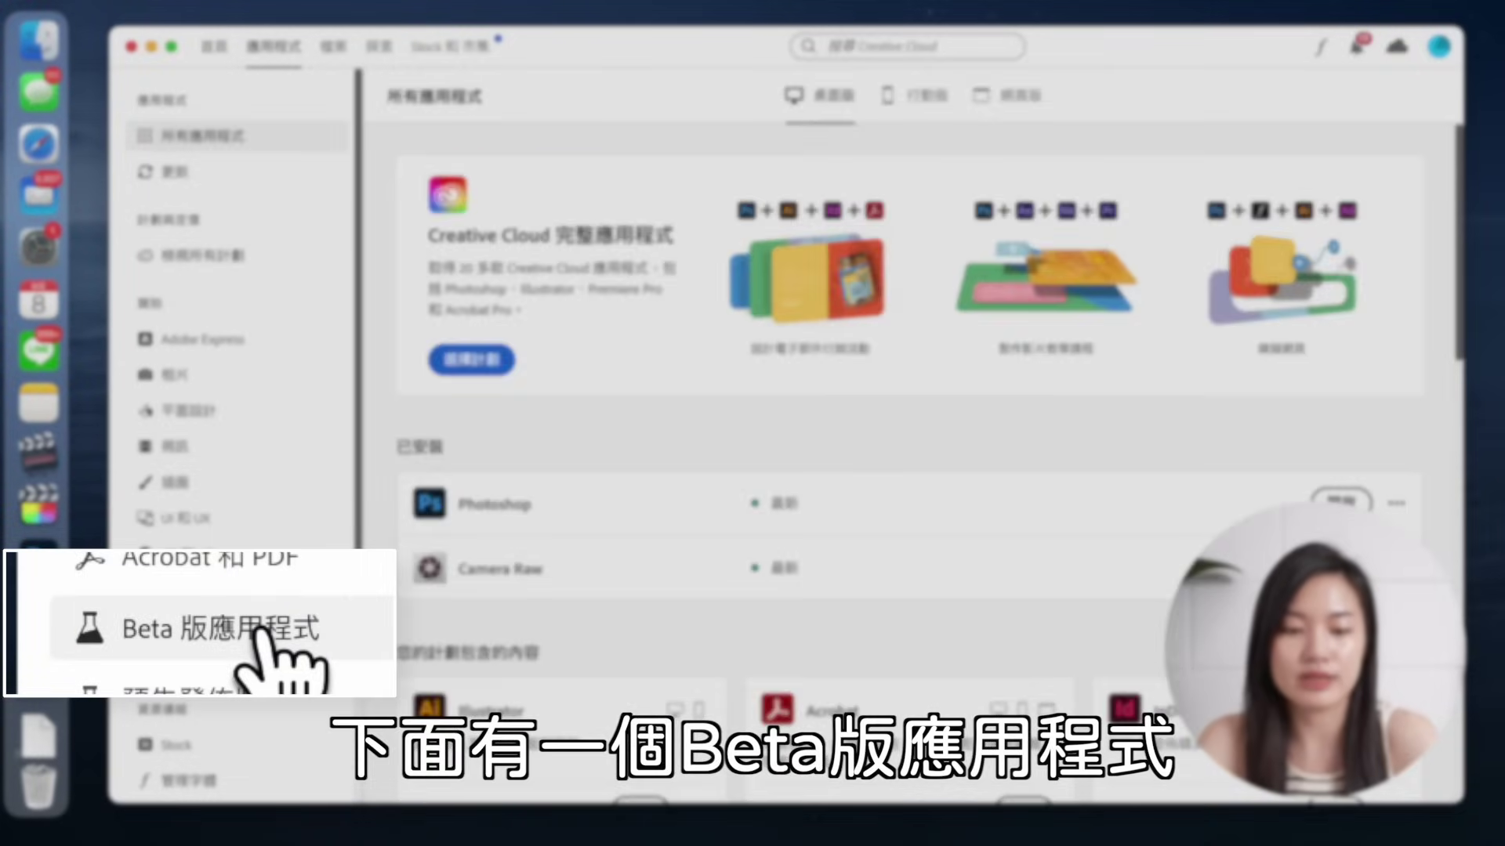
{"action": "left_click", "coordinate": [264, 627]}
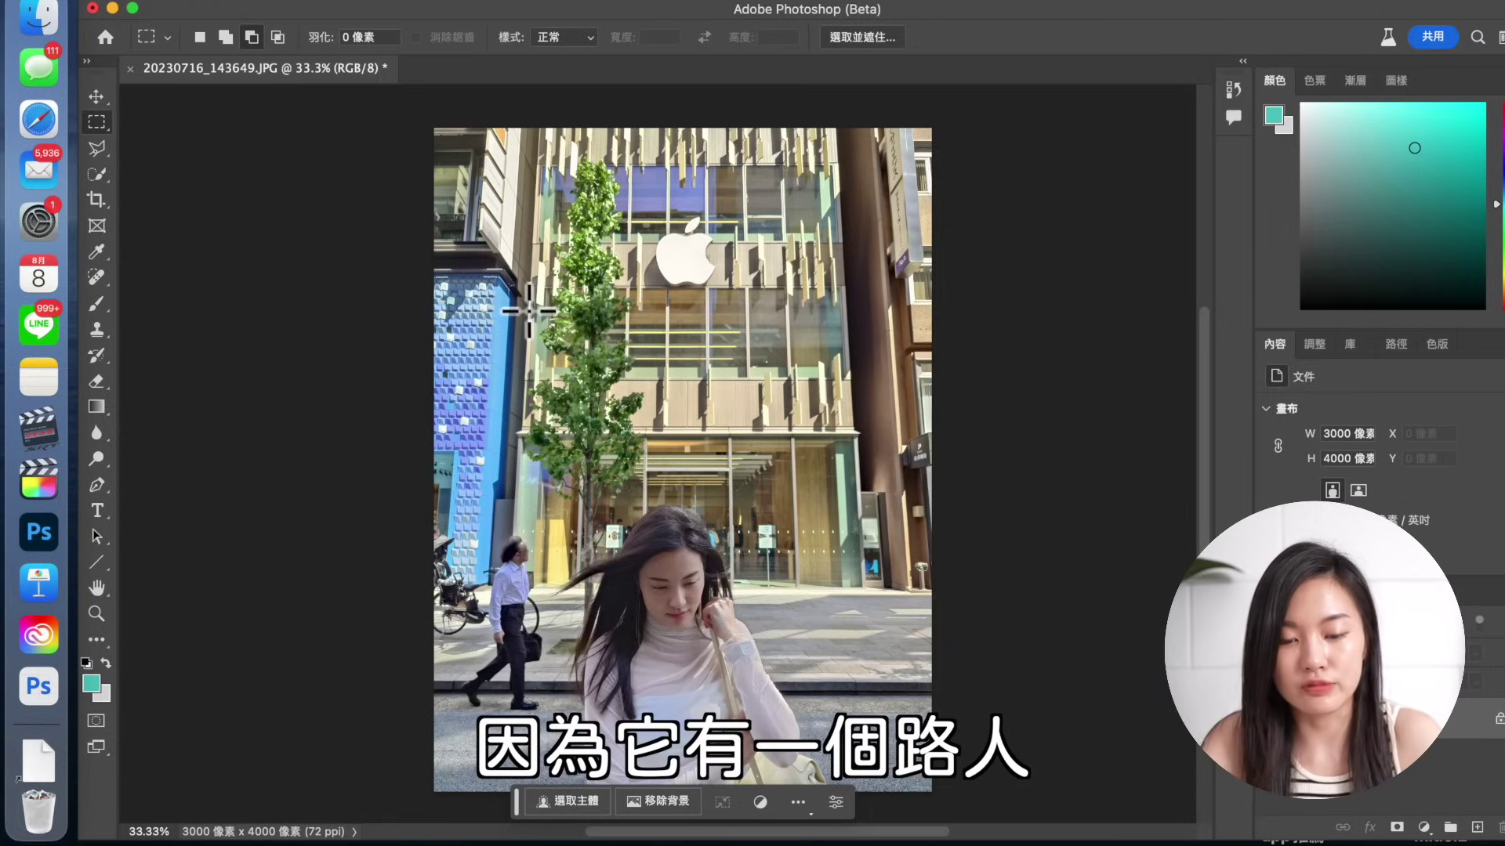
Outline the walking passerby and his shadow with the Polygonal Lasso, then bring up Generative Fill
{"action": "left_click", "coordinate": [98, 151]}
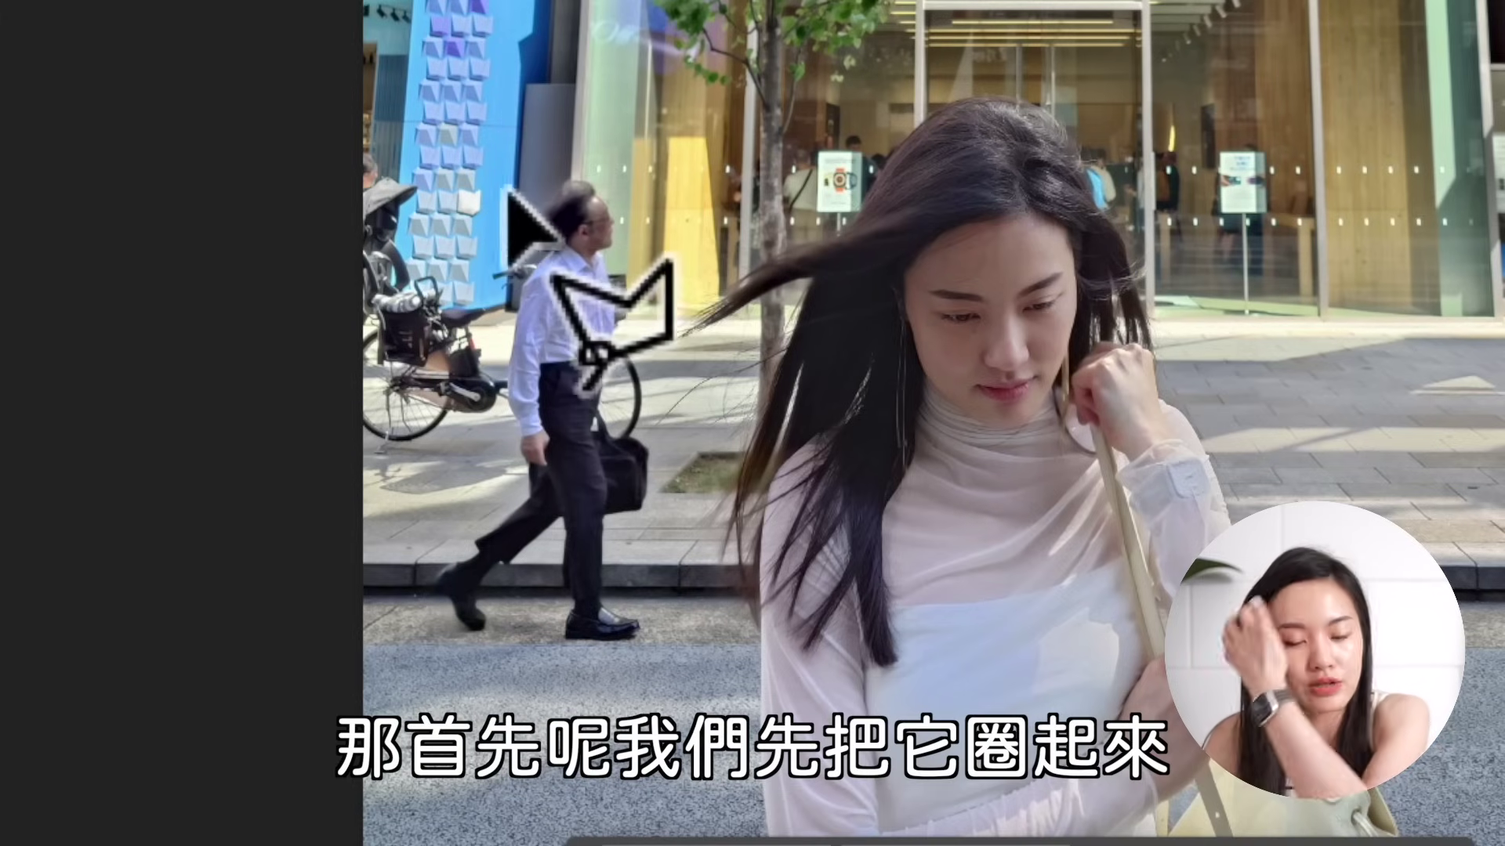
{"action": "left_click", "coordinate": [541, 185]}
{"action": "left_click", "coordinate": [502, 321]}
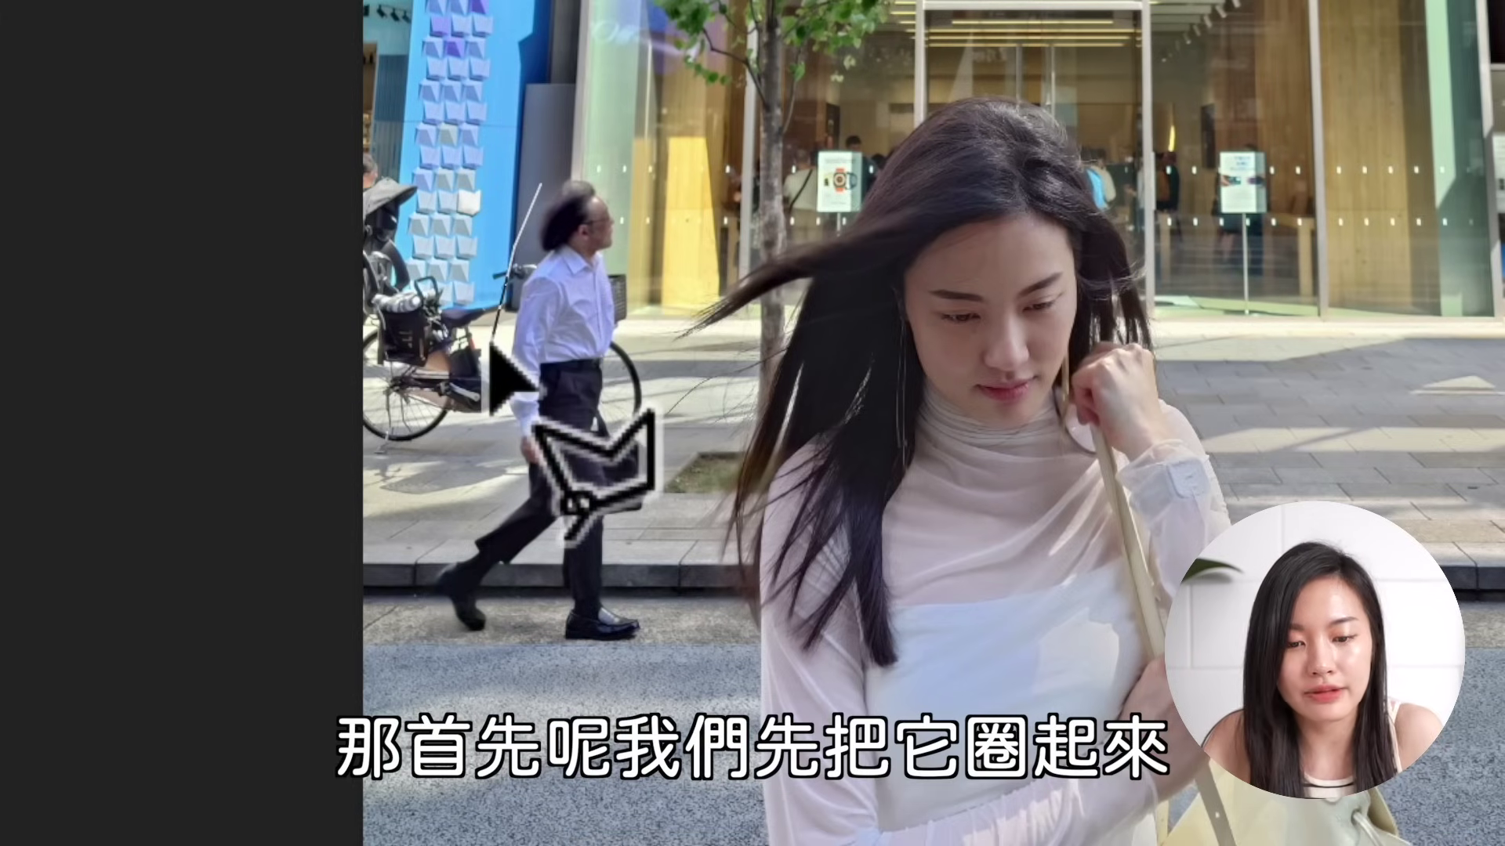
{"action": "left_click", "coordinate": [503, 455]}
{"action": "left_click", "coordinate": [404, 553]}
{"action": "left_click", "coordinate": [435, 650]}
{"action": "left_click", "coordinate": [674, 664]}
{"action": "left_click", "coordinate": [684, 598]}
{"action": "left_click", "coordinate": [652, 569]}
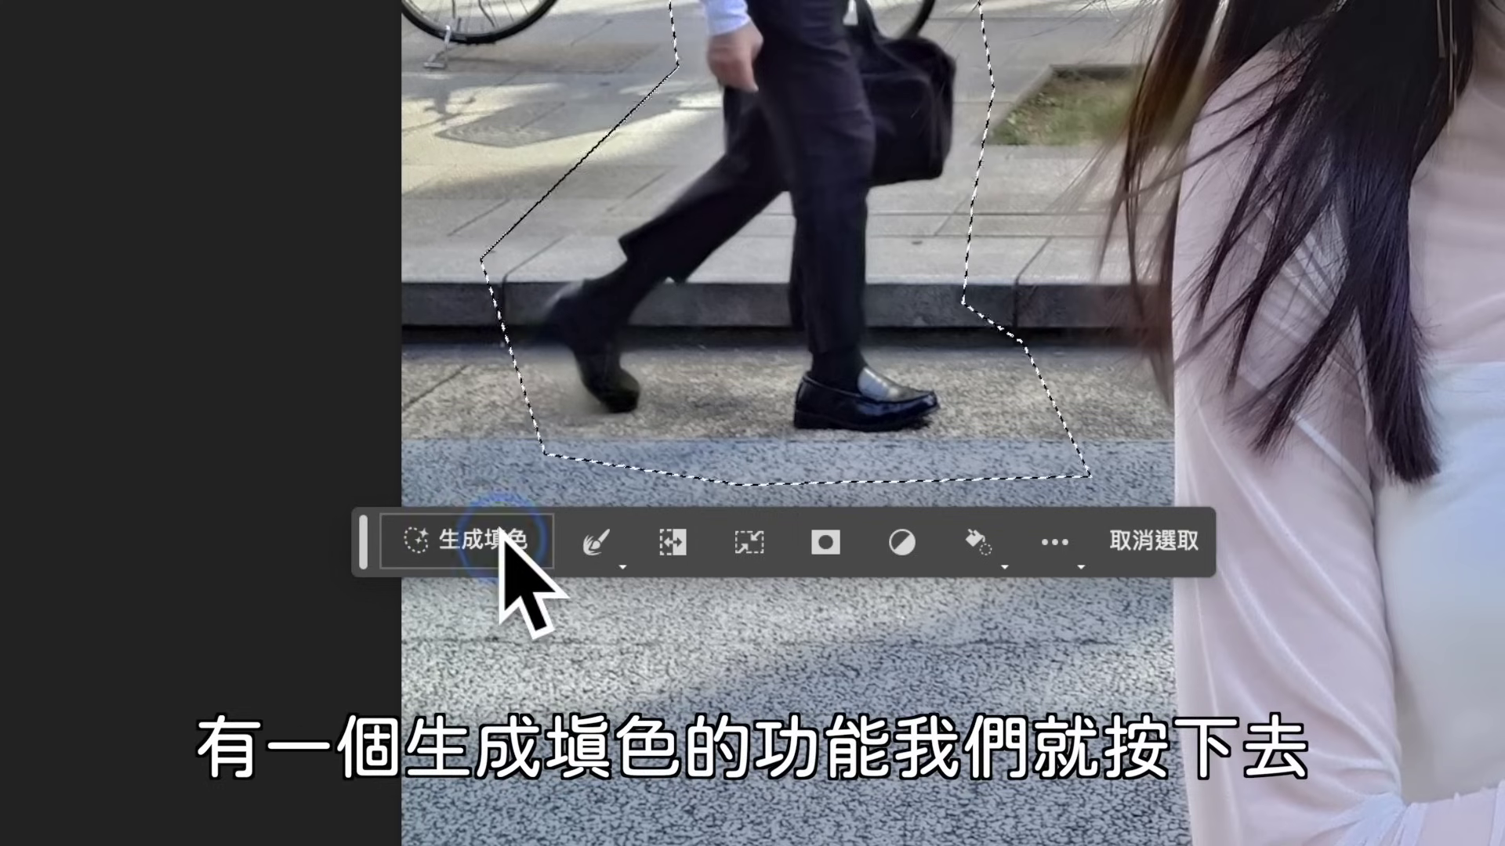
{"action": "left_click", "coordinate": [495, 540]}
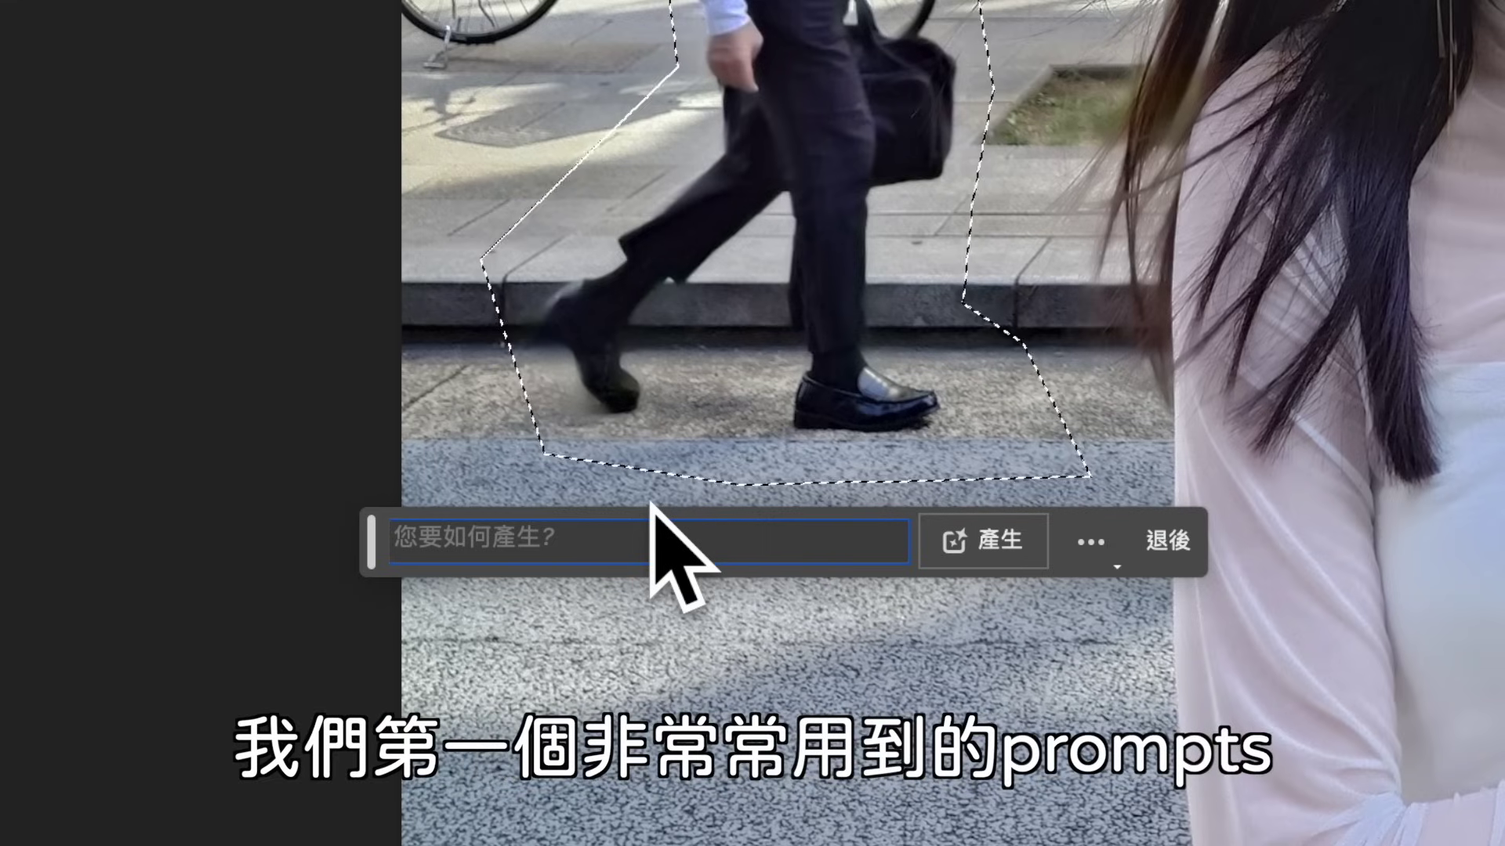
Generate a 'remove object' fill that erases the passerby and preview the second variation
{"action": "type", "text": "、"}
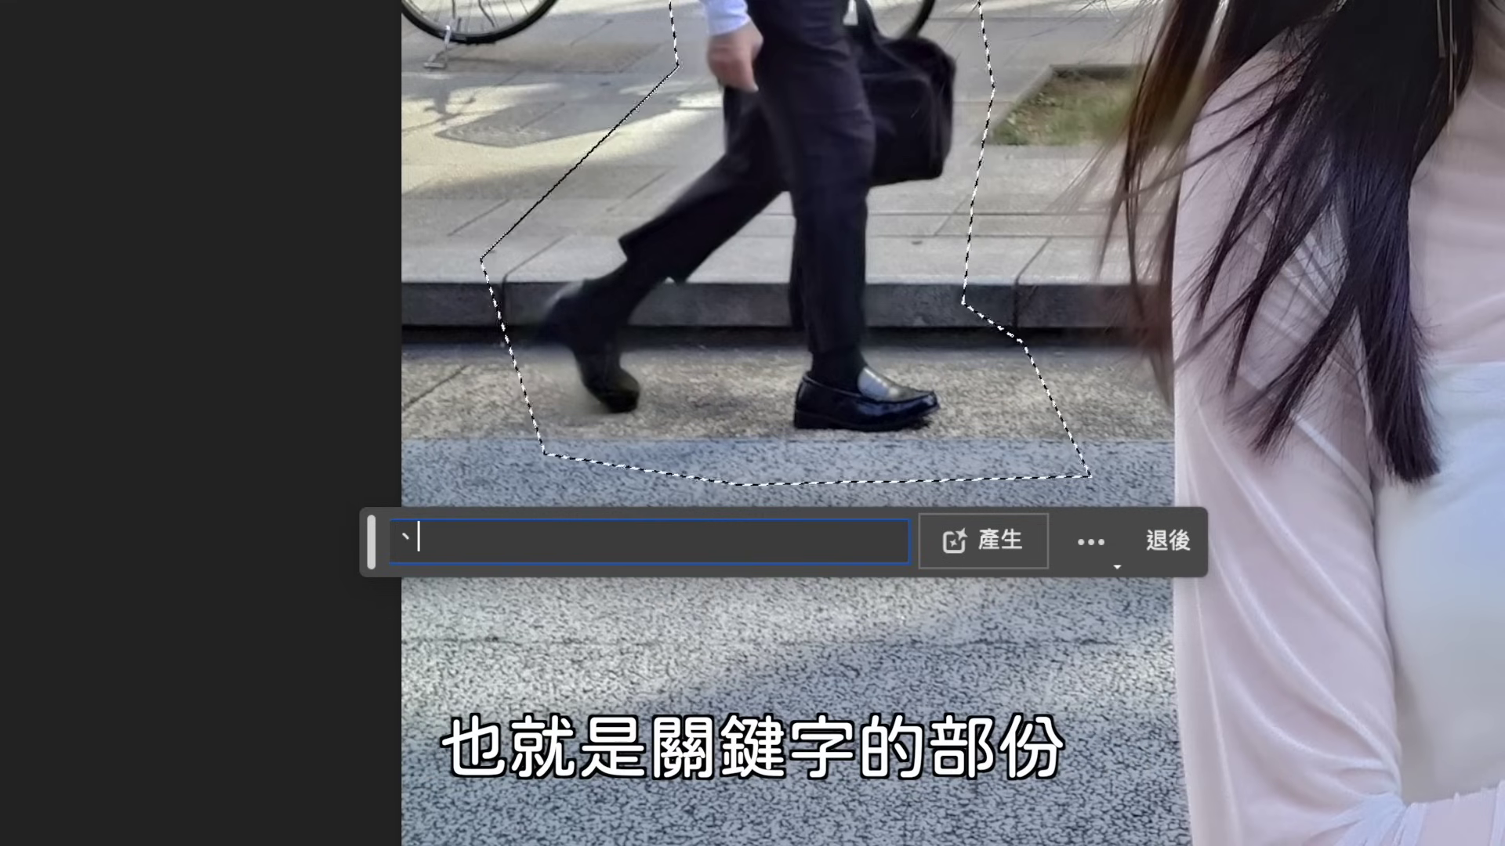
{"action": "type", "text": "remove"}
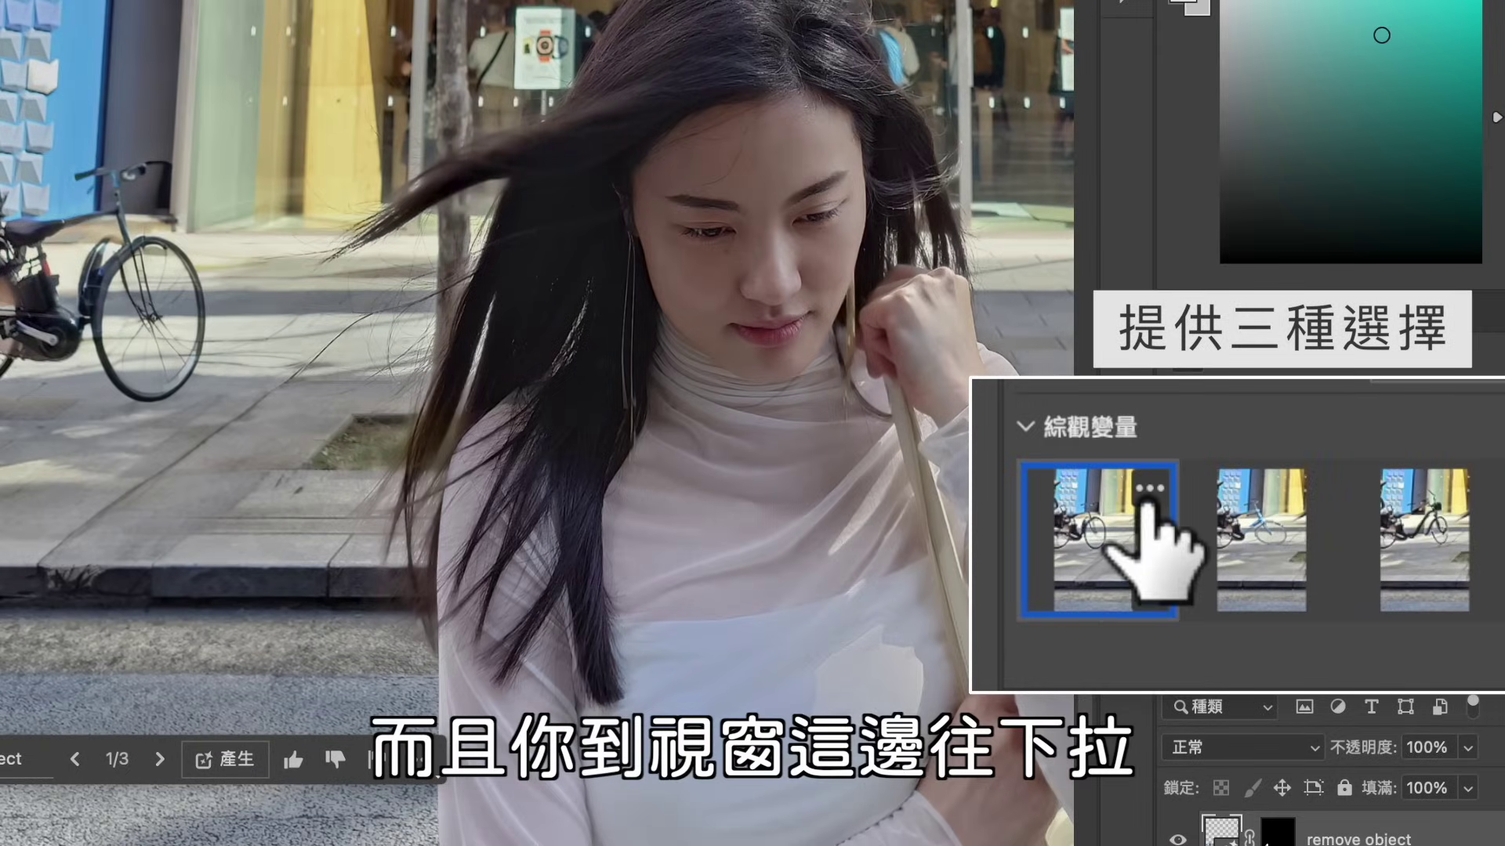
{"action": "left_click", "coordinate": [1246, 558]}
Compare the three passerby-removal variations and keep the second one, with the blue bicycle
{"action": "left_click", "coordinate": [1407, 572]}
{"action": "left_click", "coordinate": [1226, 572]}
{"action": "left_click", "coordinate": [1101, 525]}
{"action": "left_click", "coordinate": [1266, 560]}
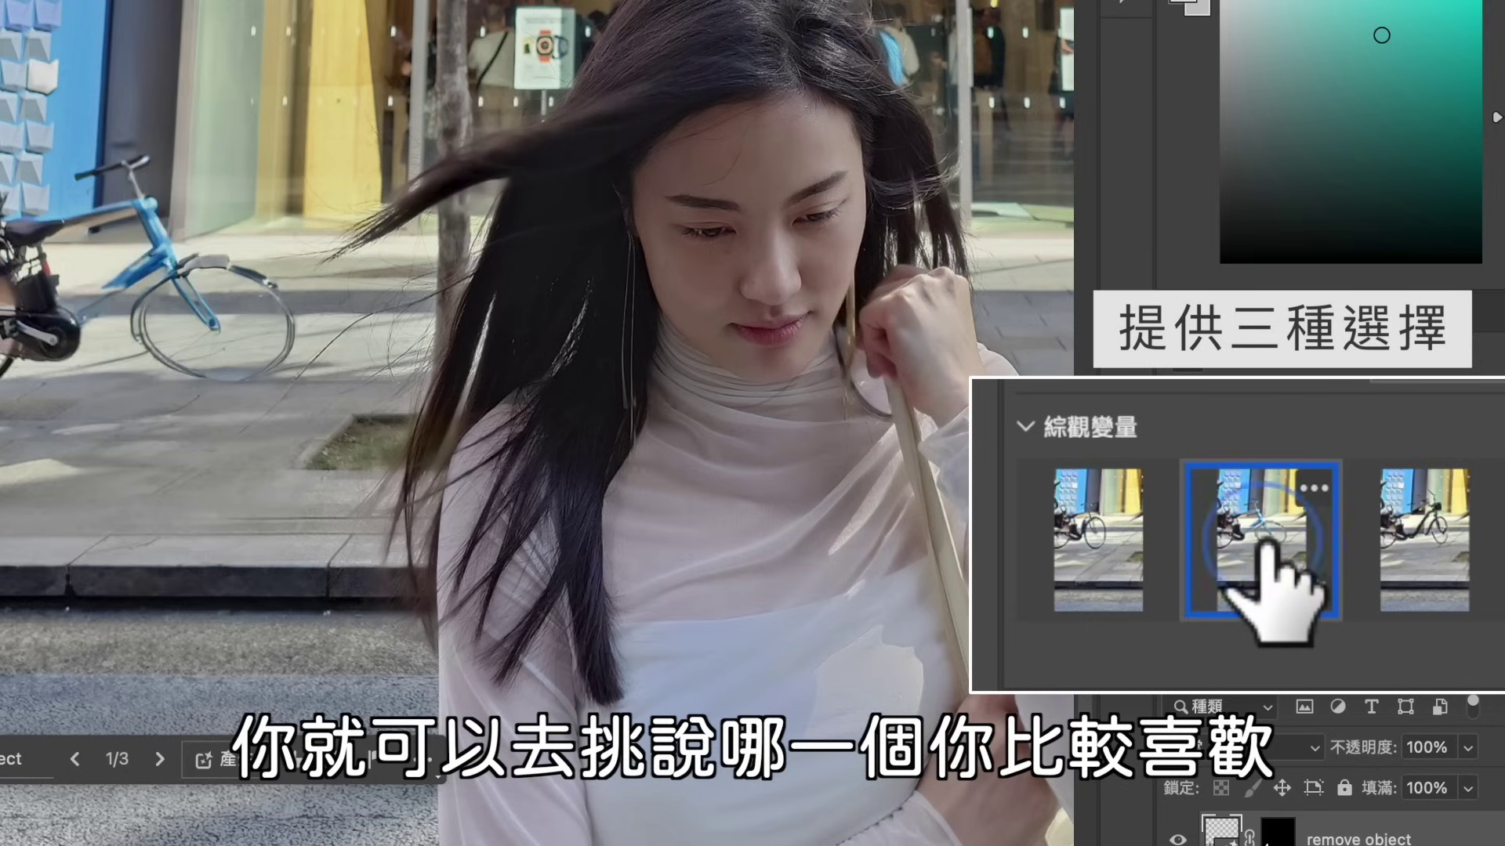
{"action": "left_click", "coordinate": [1430, 568]}
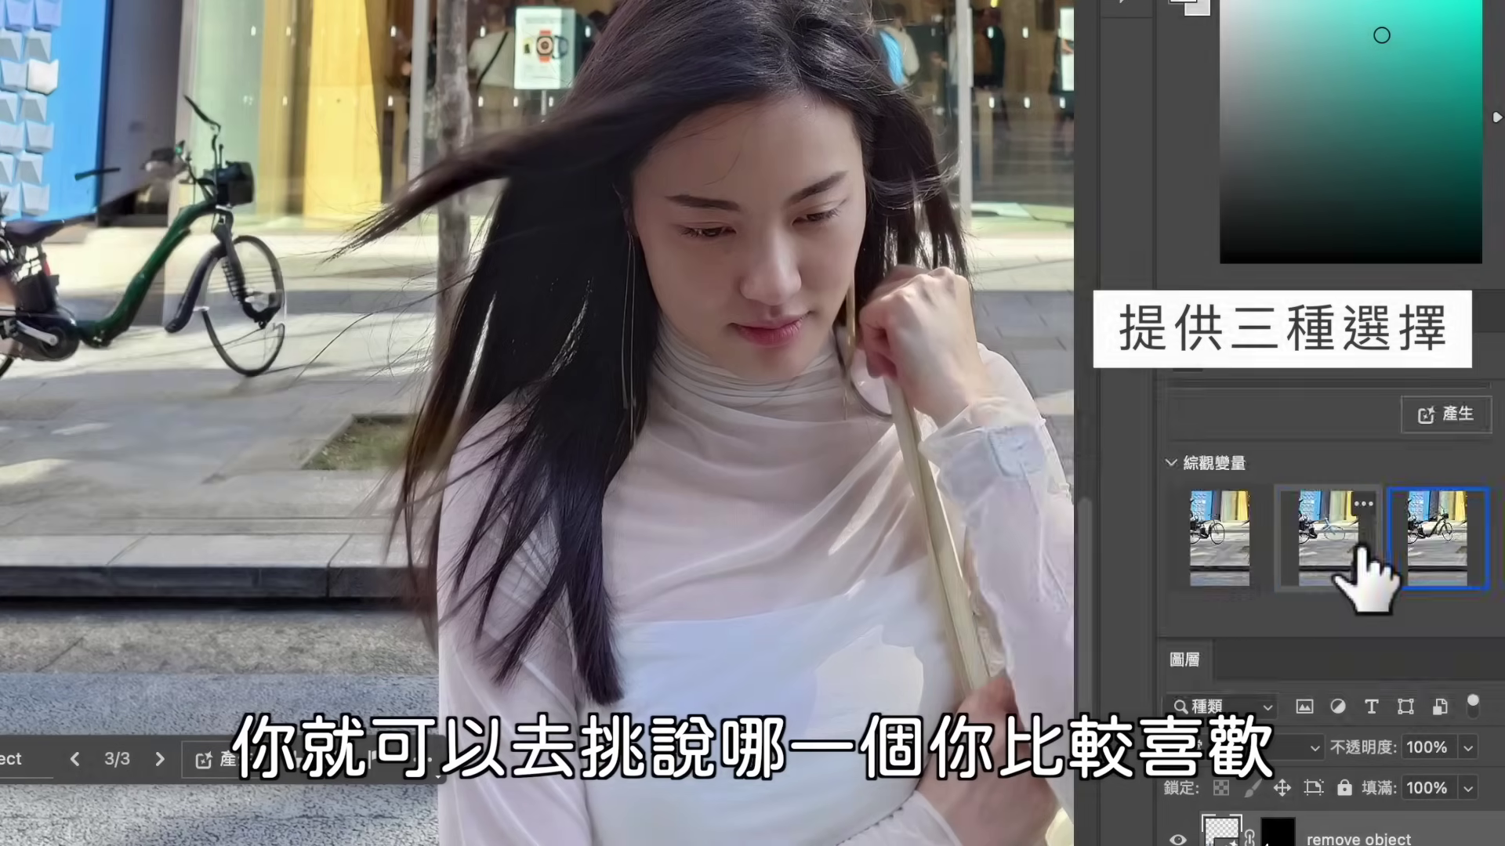
{"action": "left_click", "coordinate": [1379, 509]}
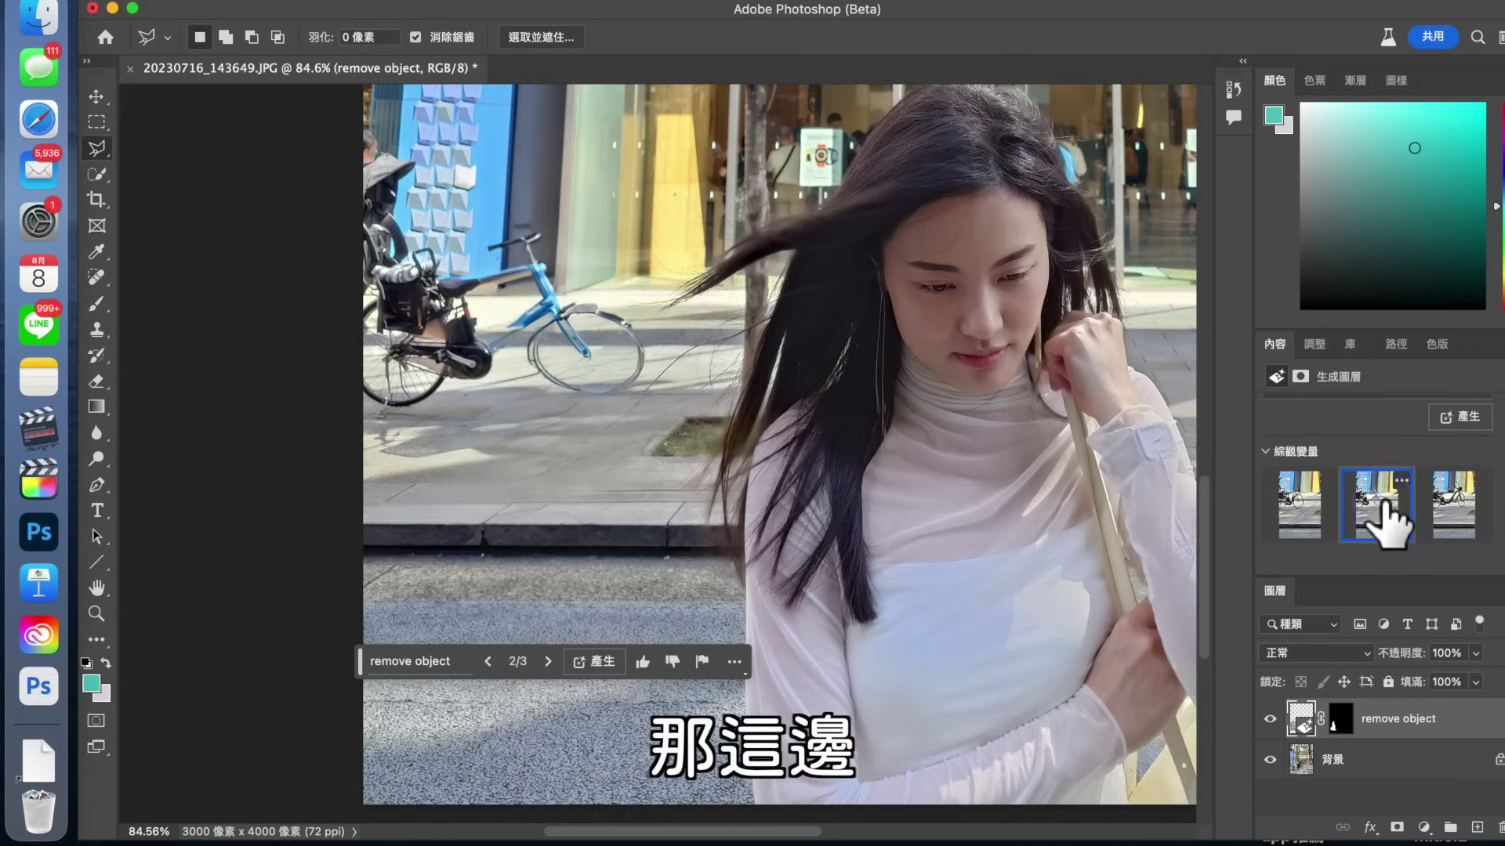
{"action": "left_click", "coordinate": [1449, 513]}
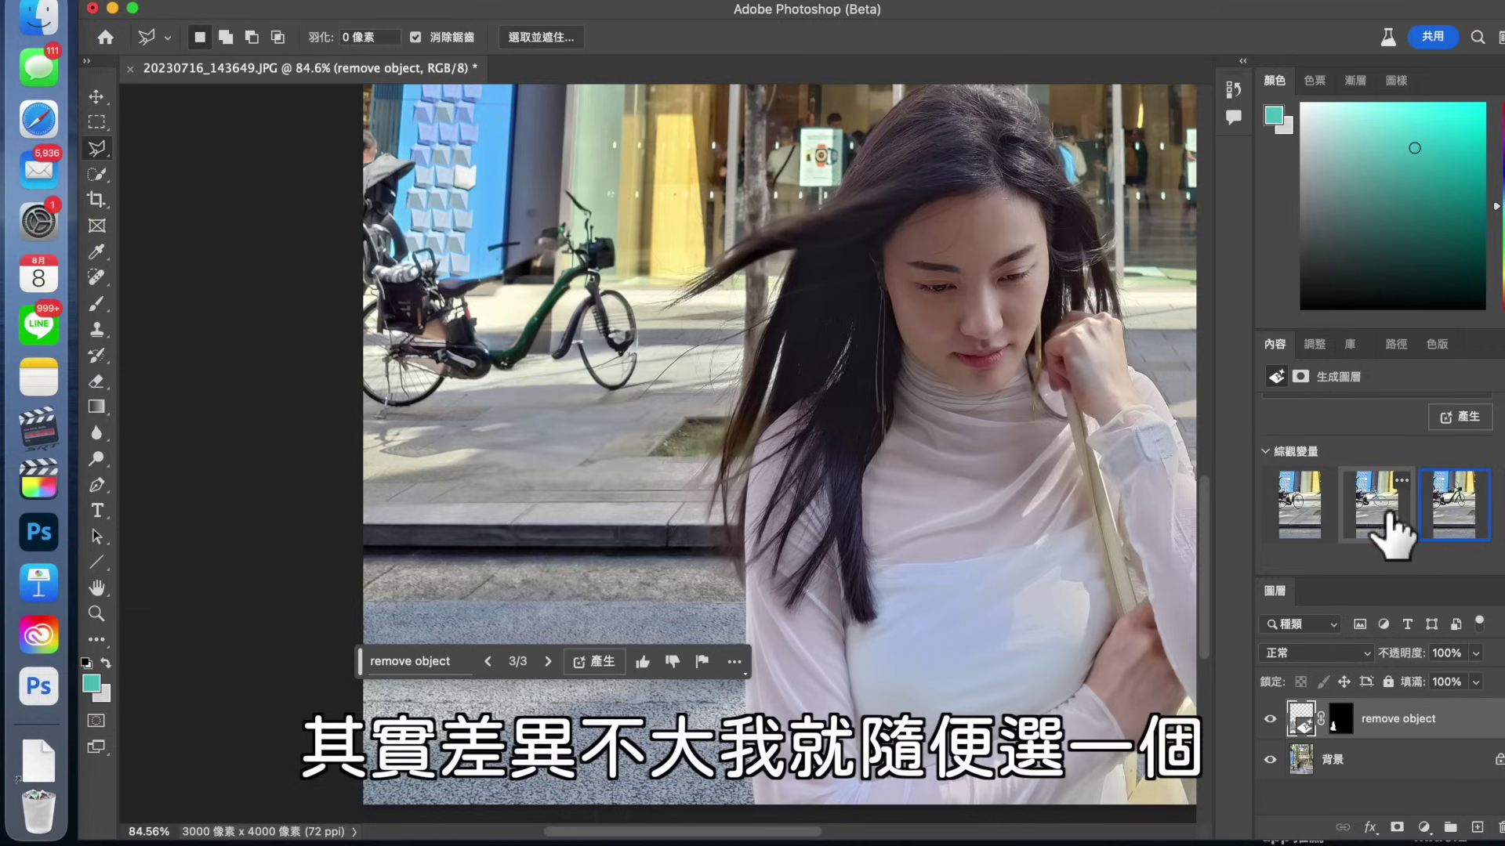
{"action": "left_click", "coordinate": [1388, 517]}
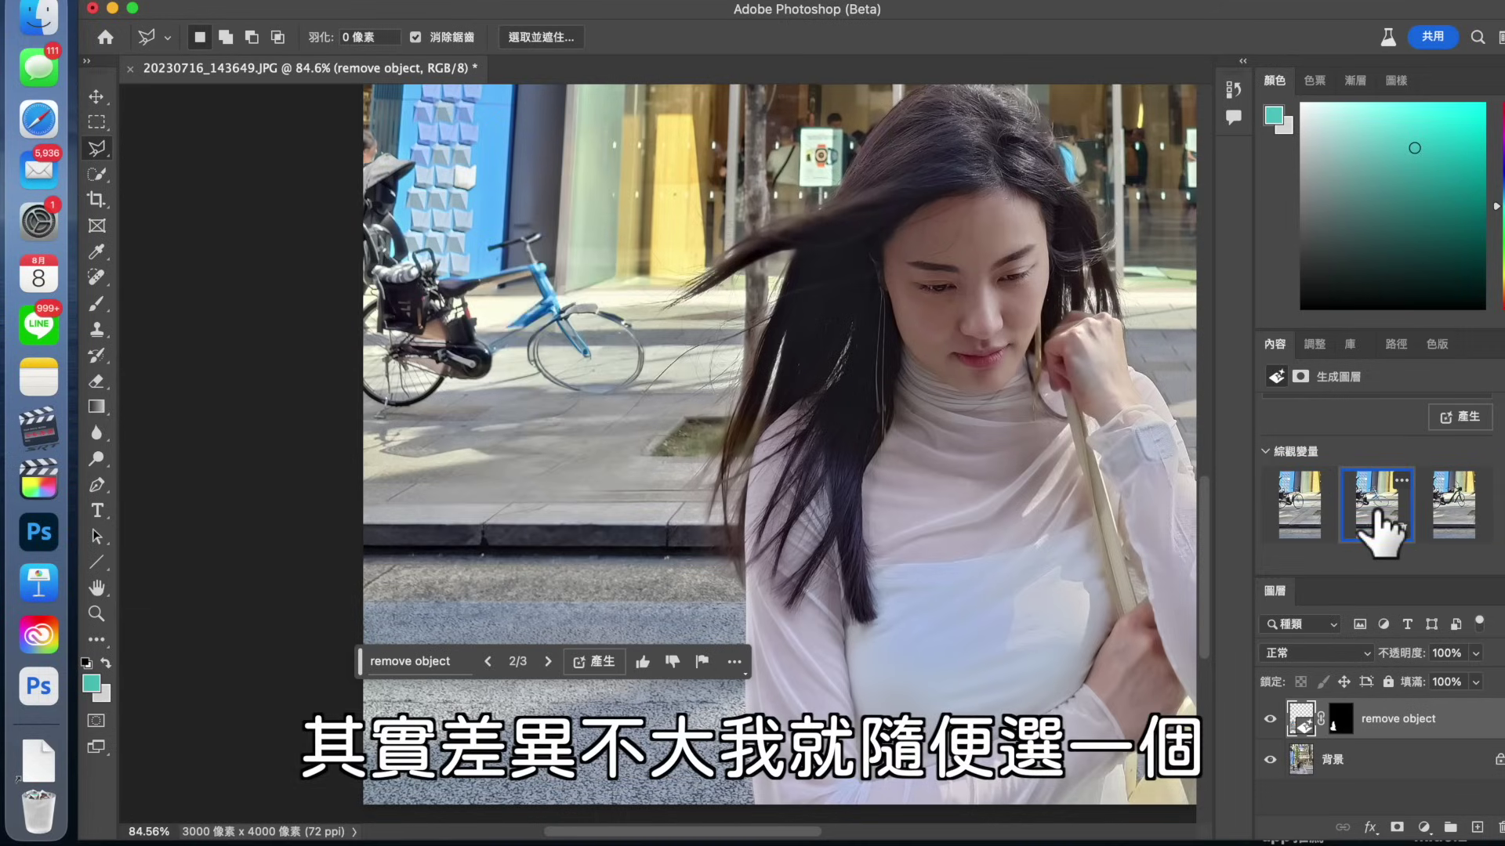
{"action": "scroll", "coordinate": [611, 368], "scroll_direction": "up", "scroll_amount": 2}
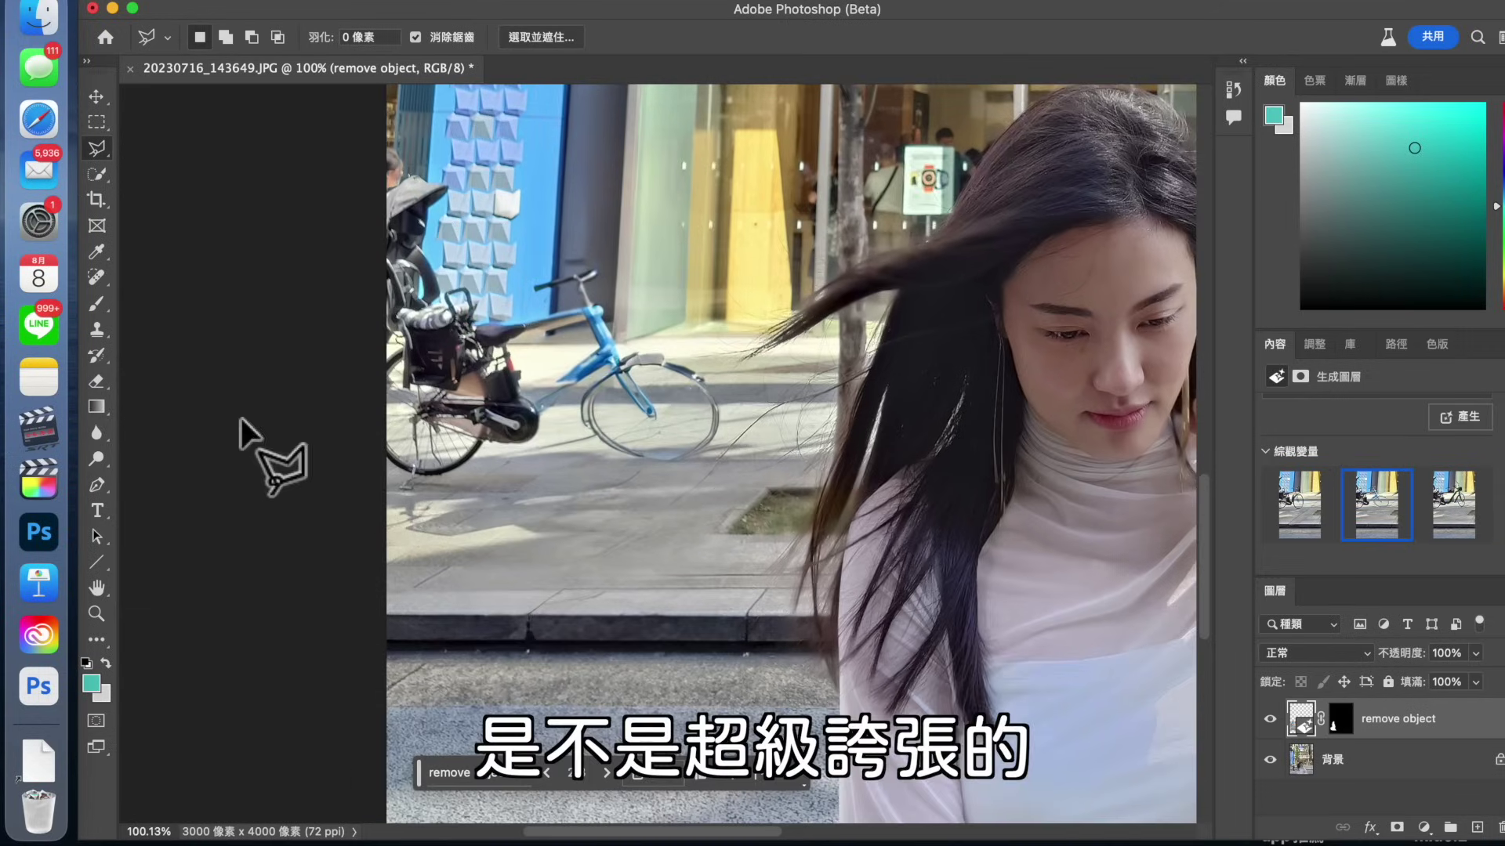
{"action": "scroll", "coordinate": [695, 520], "scroll_direction": "down", "scroll_amount": 1}
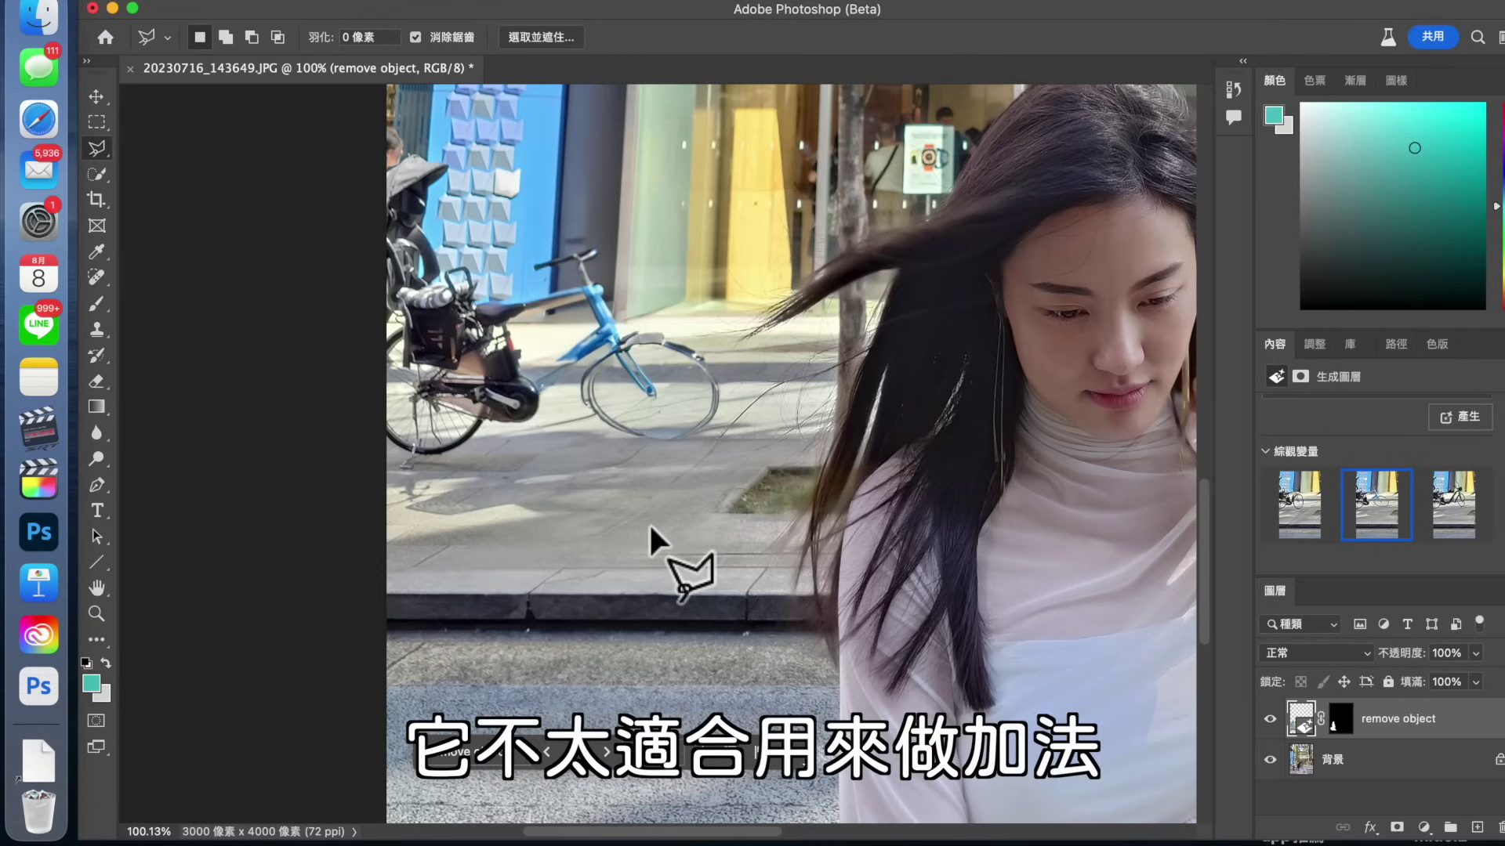
{"action": "scroll", "coordinate": [650, 540], "scroll_direction": "up", "scroll_amount": 2}
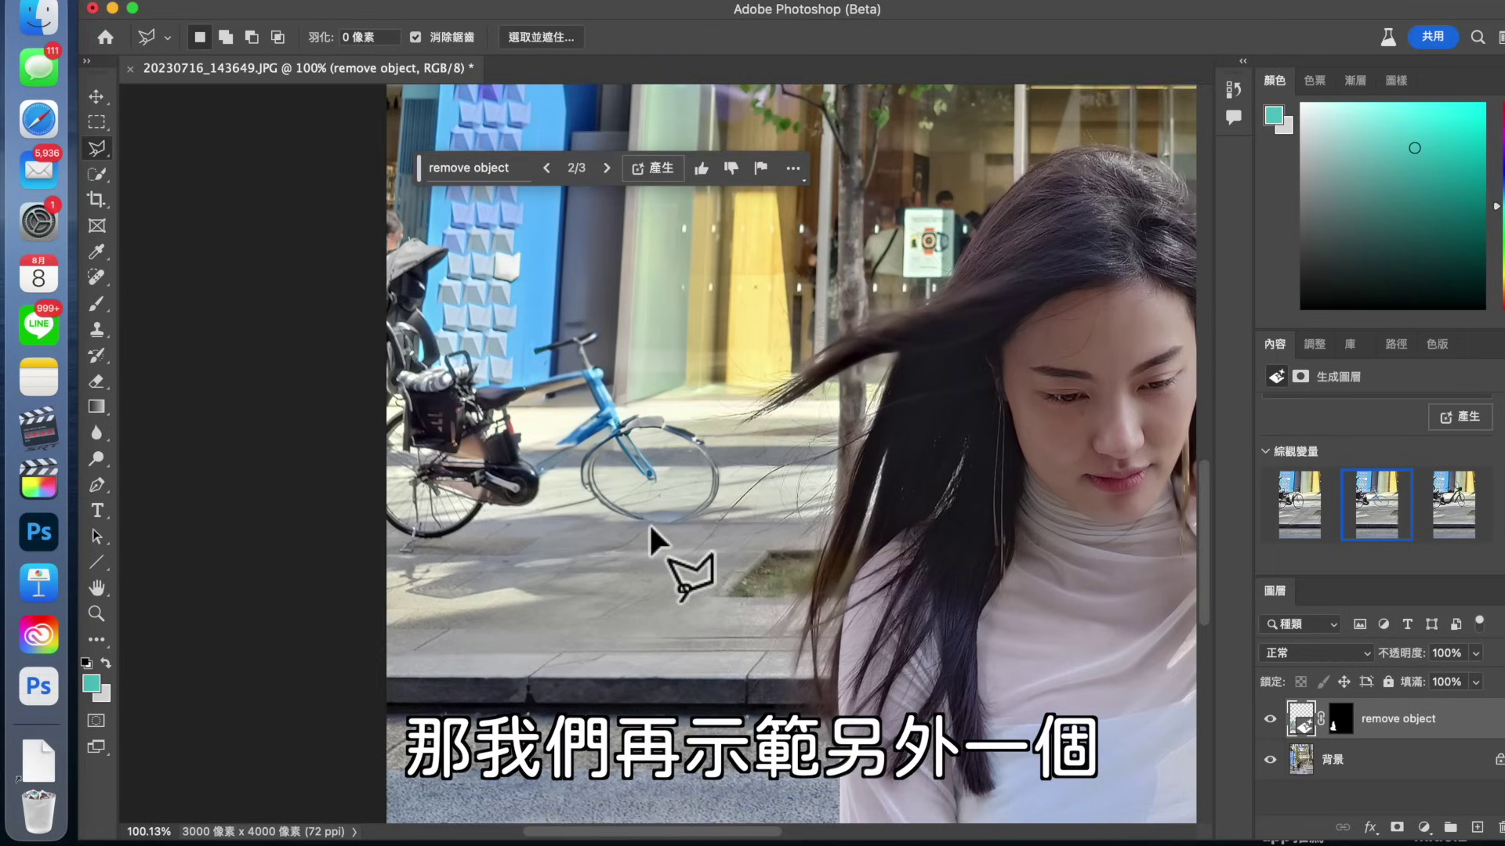
Lasso the parked bicycle on the left and generate a 'remove object' fill to erase it
{"action": "scroll", "coordinate": [650, 539], "scroll_direction": "up", "scroll_amount": 3}
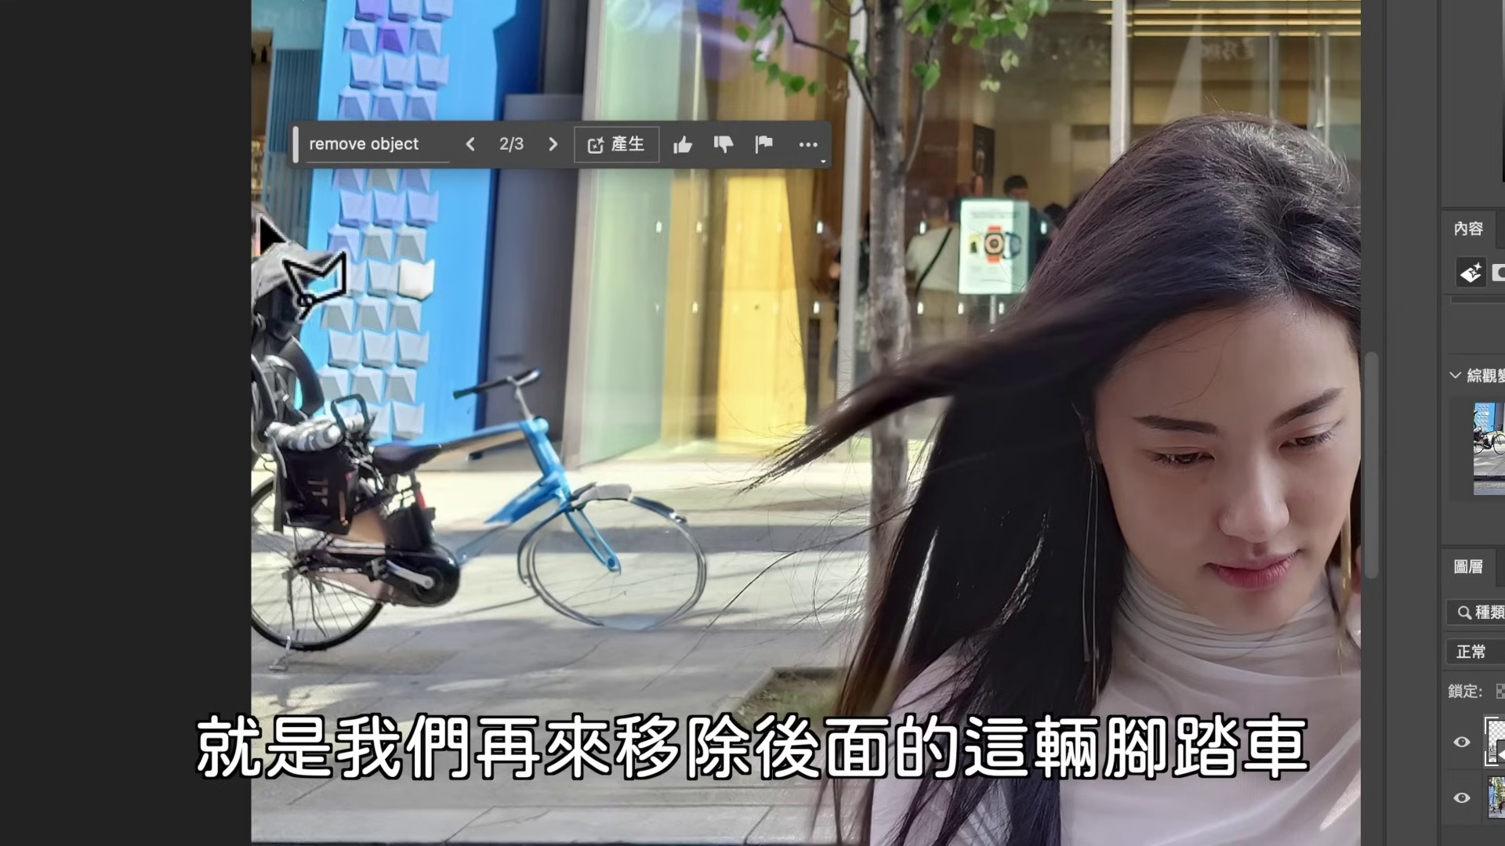
{"action": "mouse_move", "coordinate": [295, 266]}
{"action": "left_mouse_down"}
{"action": "mouse_move", "coordinate": [292, 216]}
{"action": "mouse_move", "coordinate": [358, 248]}
{"action": "mouse_move", "coordinate": [303, 765]}
{"action": "mouse_move", "coordinate": [216, 713]}
{"action": "left_mouse_up"}
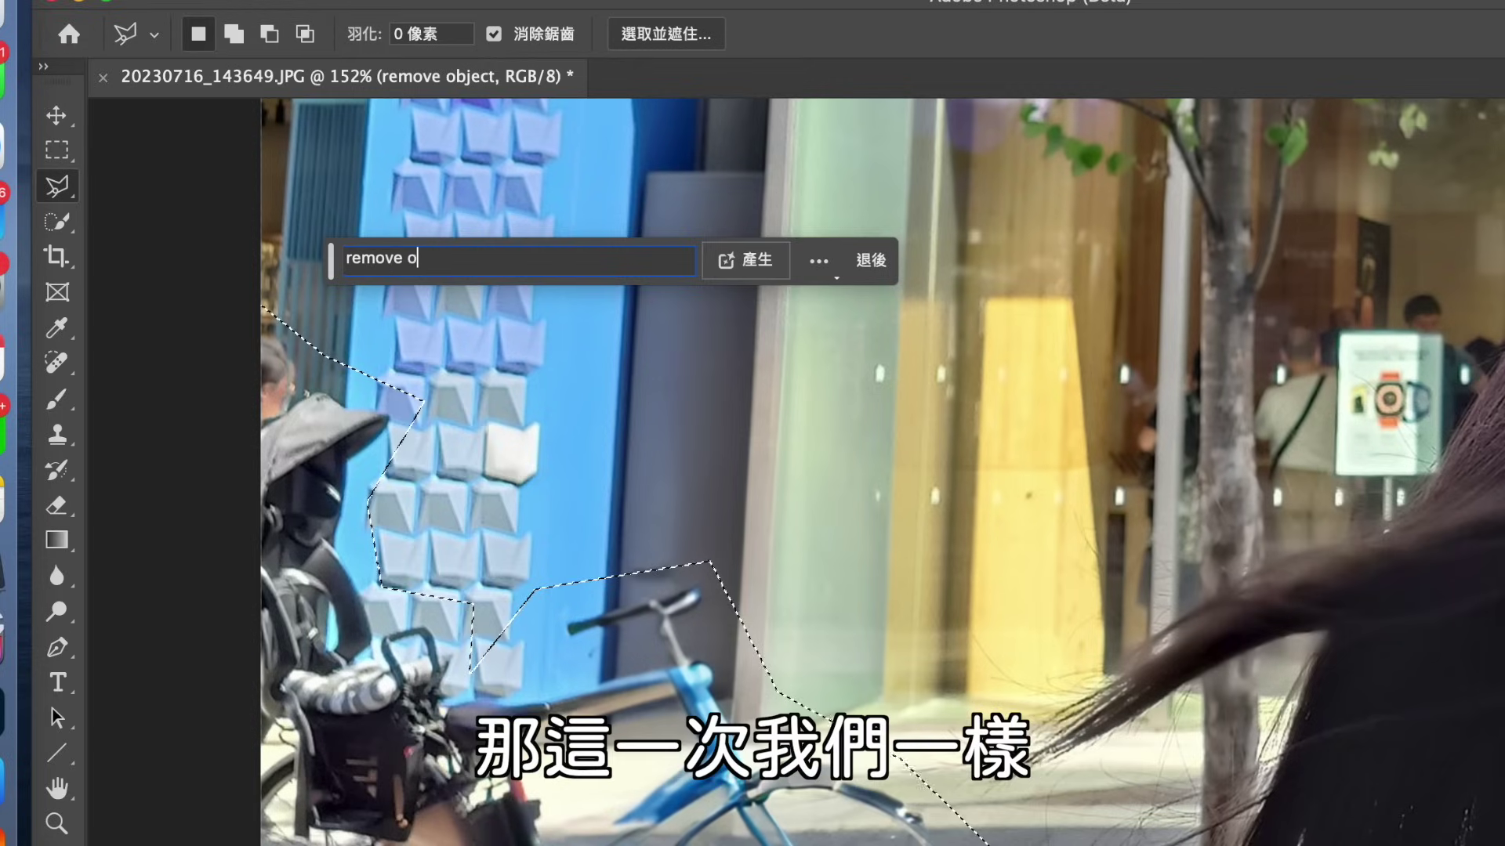
{"action": "type", "text": "bje"}
{"action": "key", "text": "Return"}
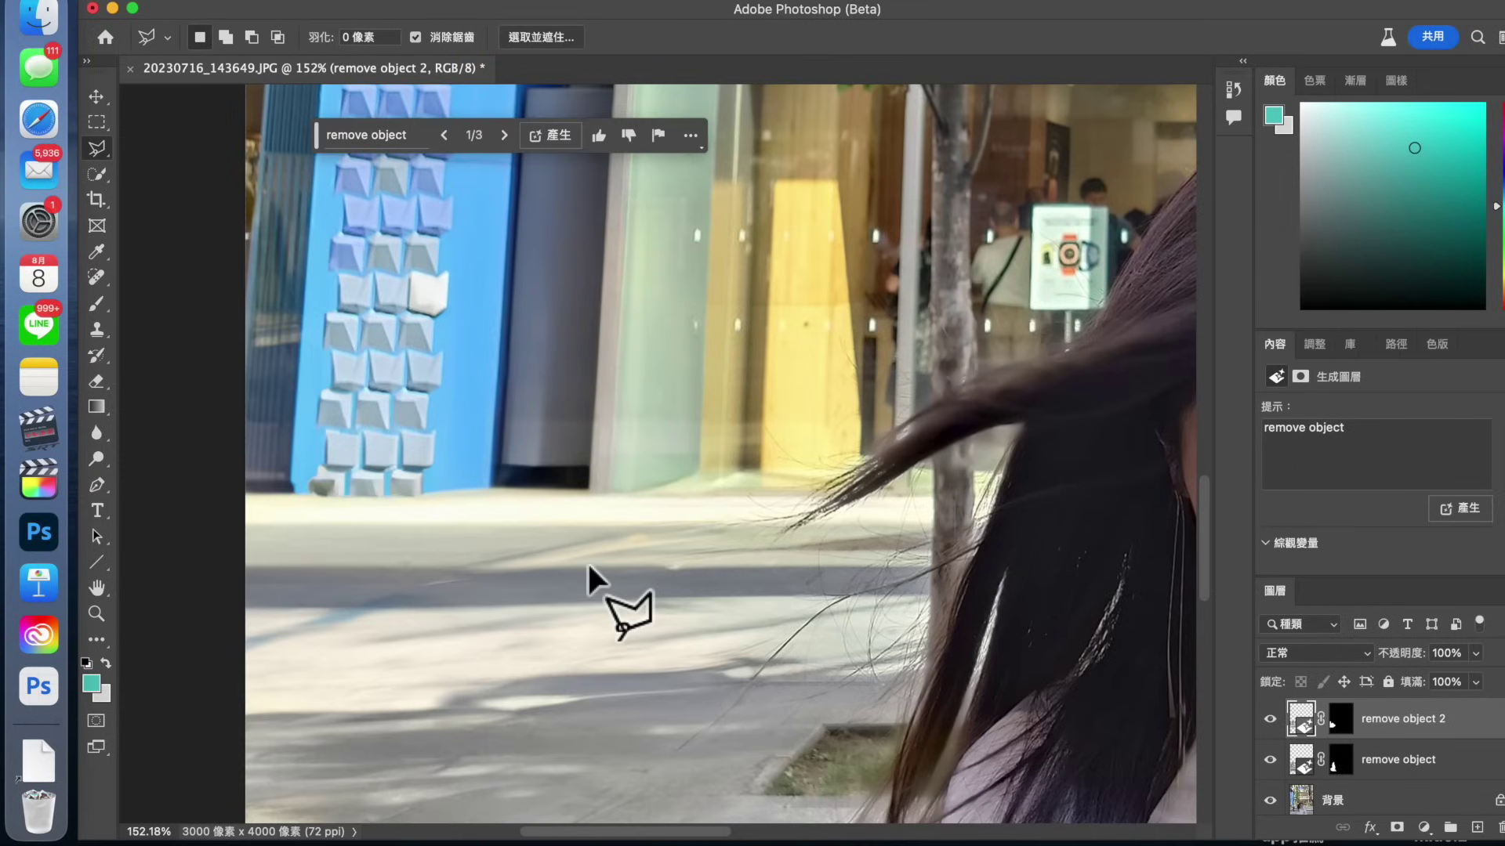
Scroll around the full street photo to check the retouched areas
{"action": "scroll", "coordinate": [588, 565], "scroll_direction": "down", "scroll_amount": 2}
{"action": "scroll", "coordinate": [588, 564], "scroll_direction": "down", "scroll_amount": 3}
{"action": "scroll", "coordinate": [588, 564], "scroll_direction": "down", "scroll_amount": 2}
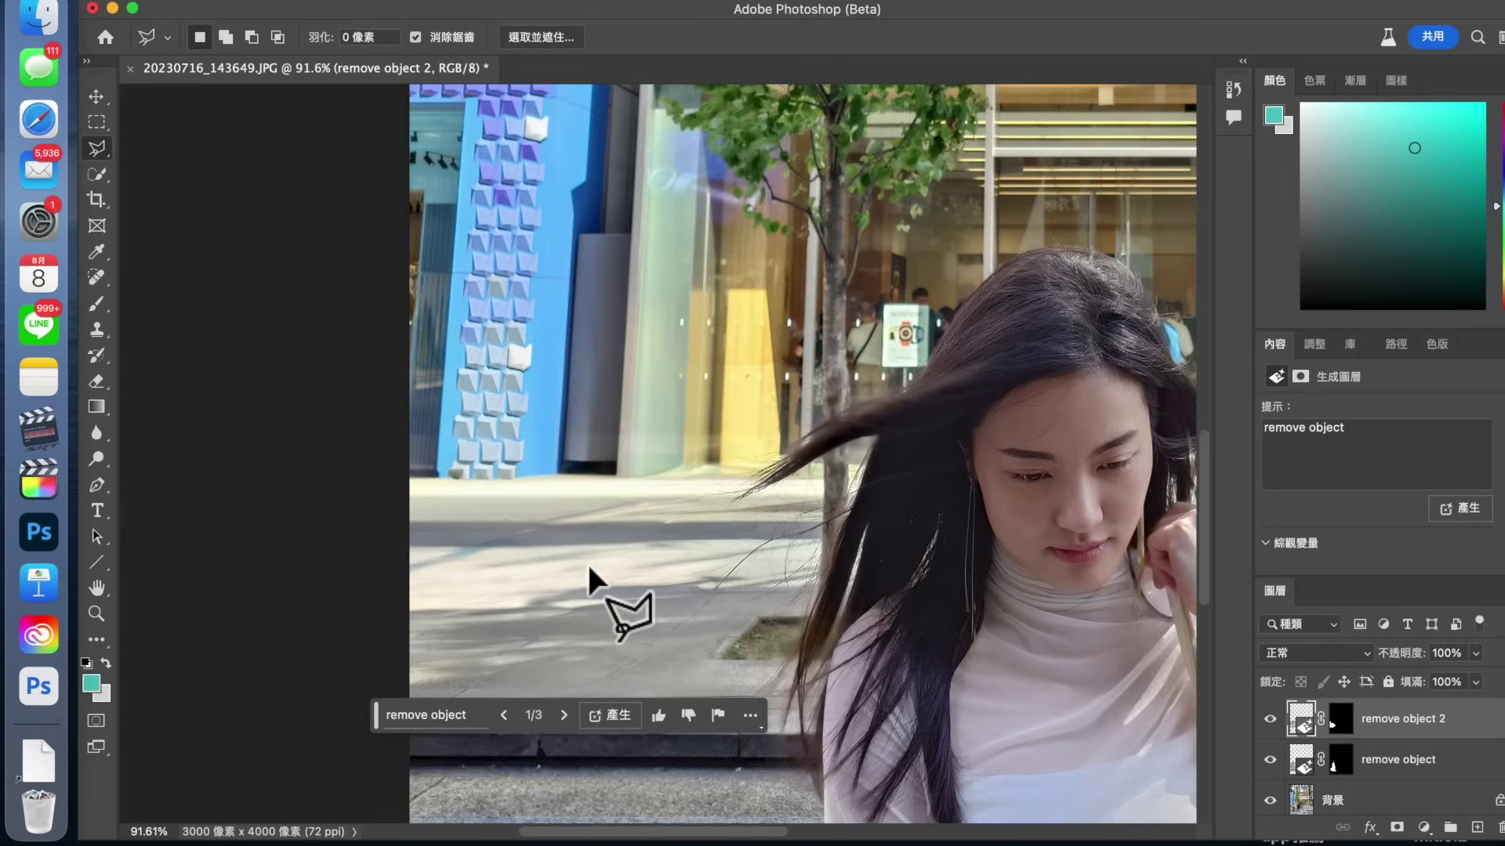
{"action": "scroll", "coordinate": [589, 568], "scroll_direction": "down", "scroll_amount": 2}
{"action": "scroll", "coordinate": [553, 598], "scroll_direction": "up", "scroll_amount": 2}
{"action": "scroll", "coordinate": [552, 598], "scroll_direction": "right", "scroll_amount": 1}
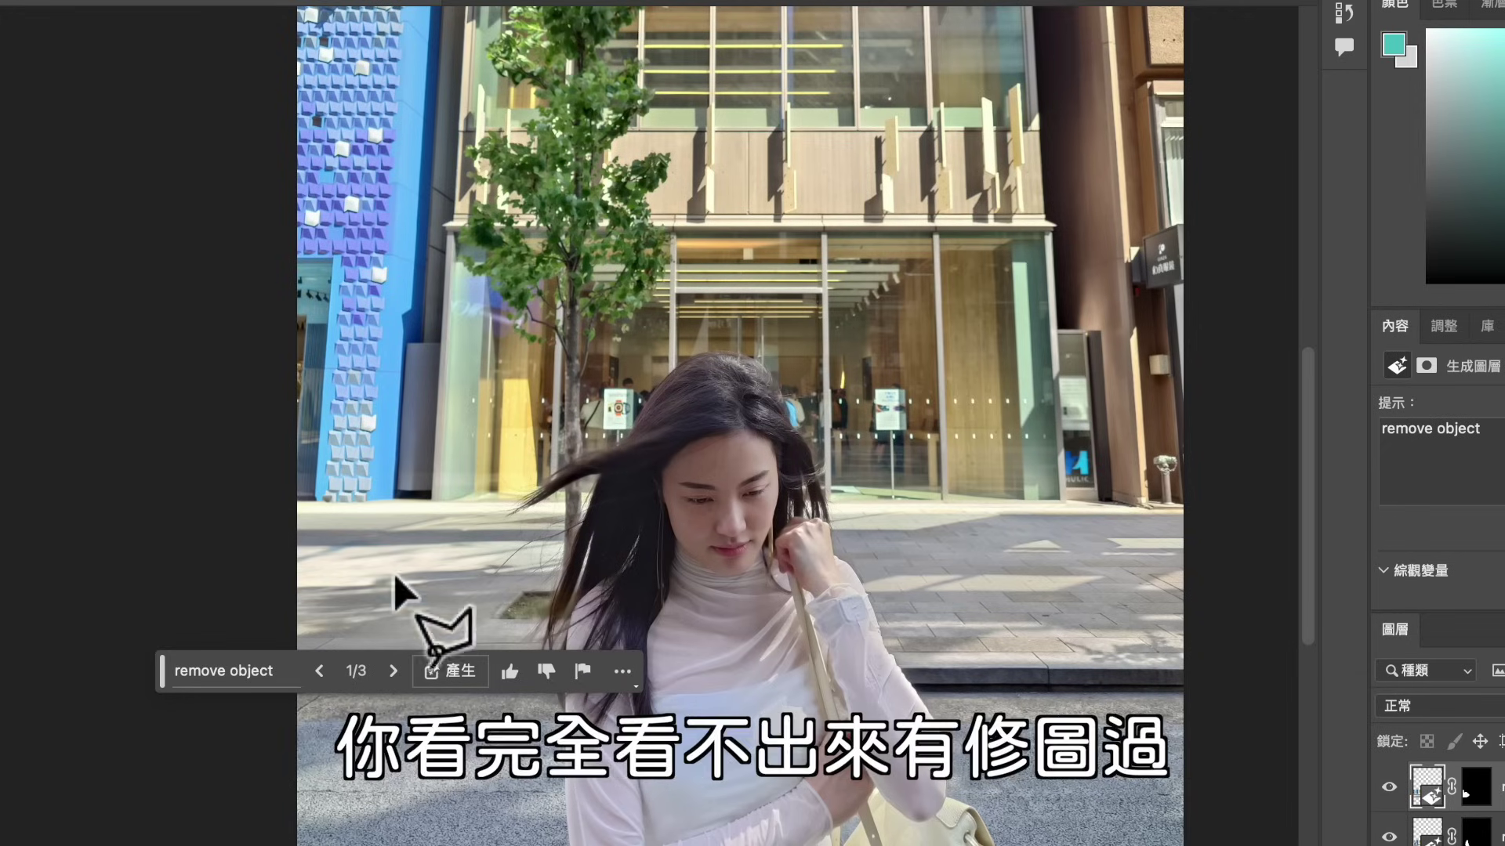
Zoom in and compare the bicycle-removal variations, choosing the third one
{"action": "scroll", "coordinate": [392, 598], "scroll_direction": "down", "scroll_amount": 2}
{"action": "key", "text": "ctrl+plus"}
{"action": "key", "text": "ctrl+plus"}
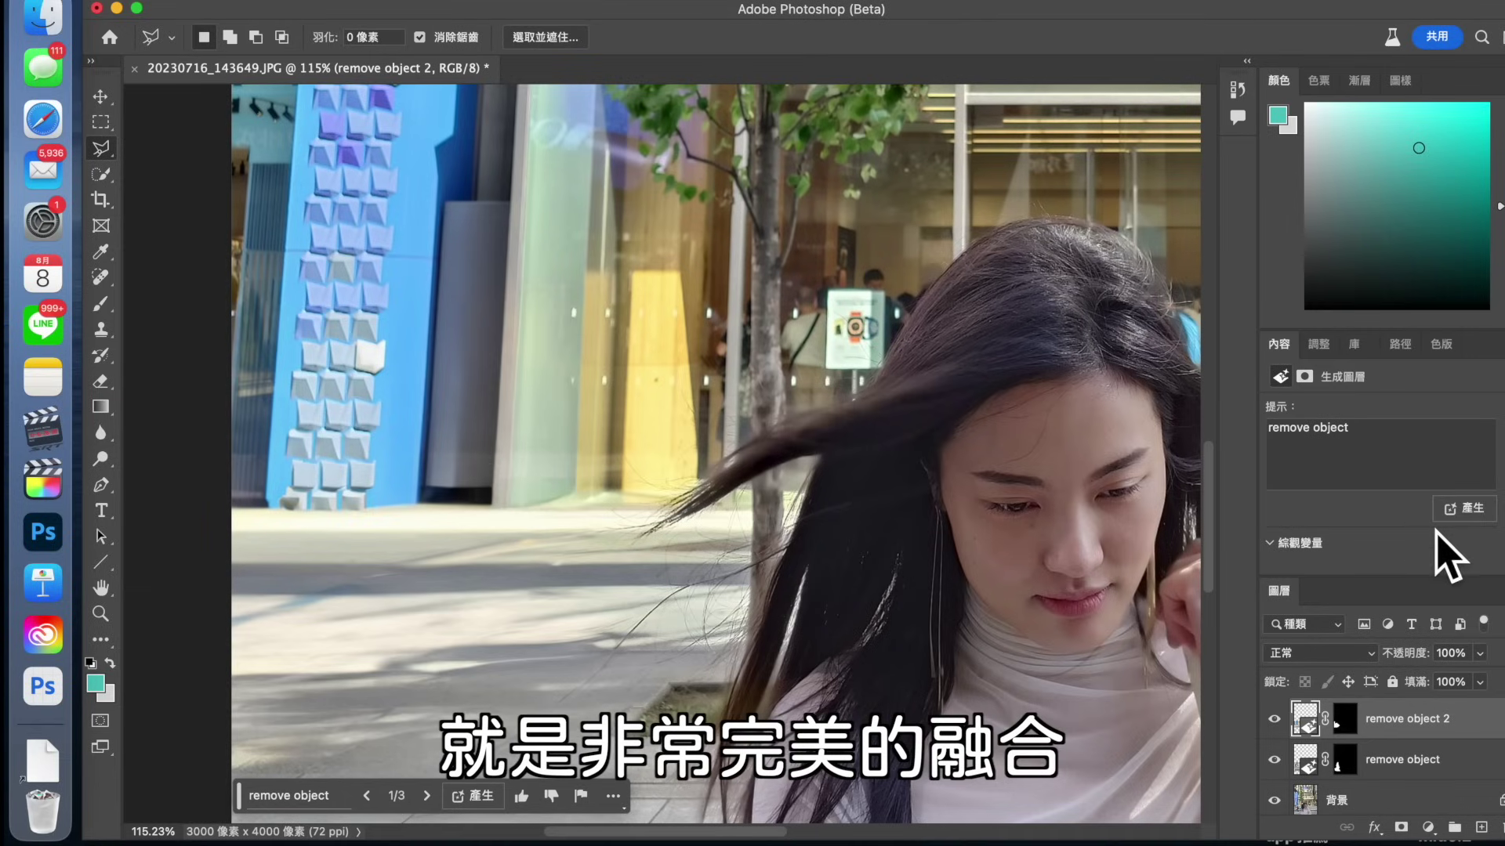
{"action": "scroll", "coordinate": [1442, 545], "scroll_direction": "down", "scroll_amount": 3}
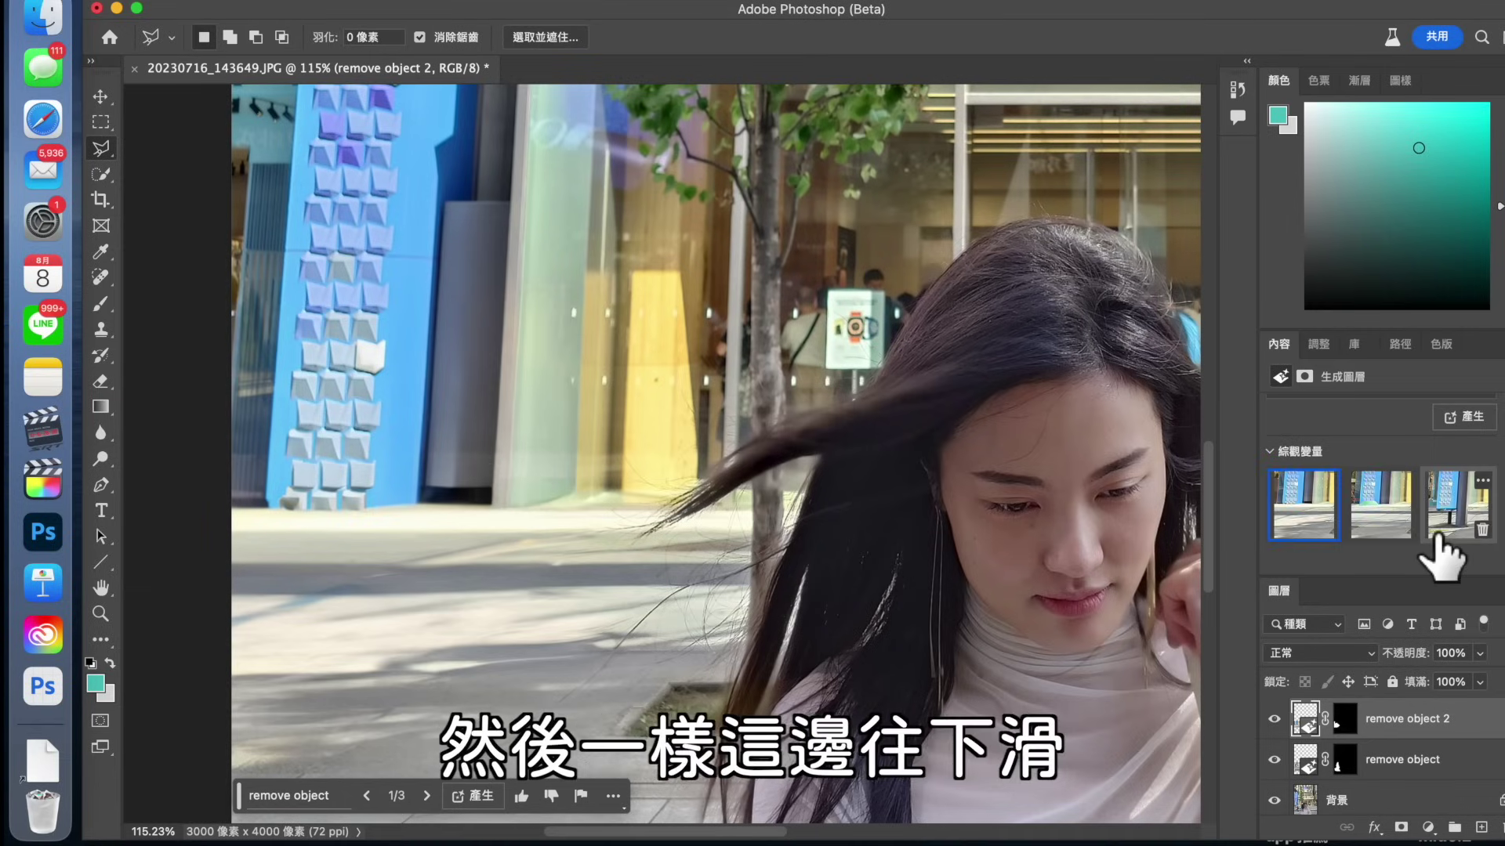
{"action": "left_click", "coordinate": [1391, 514]}
{"action": "left_click", "coordinate": [1456, 506]}
{"action": "left_click", "coordinate": [1312, 536]}
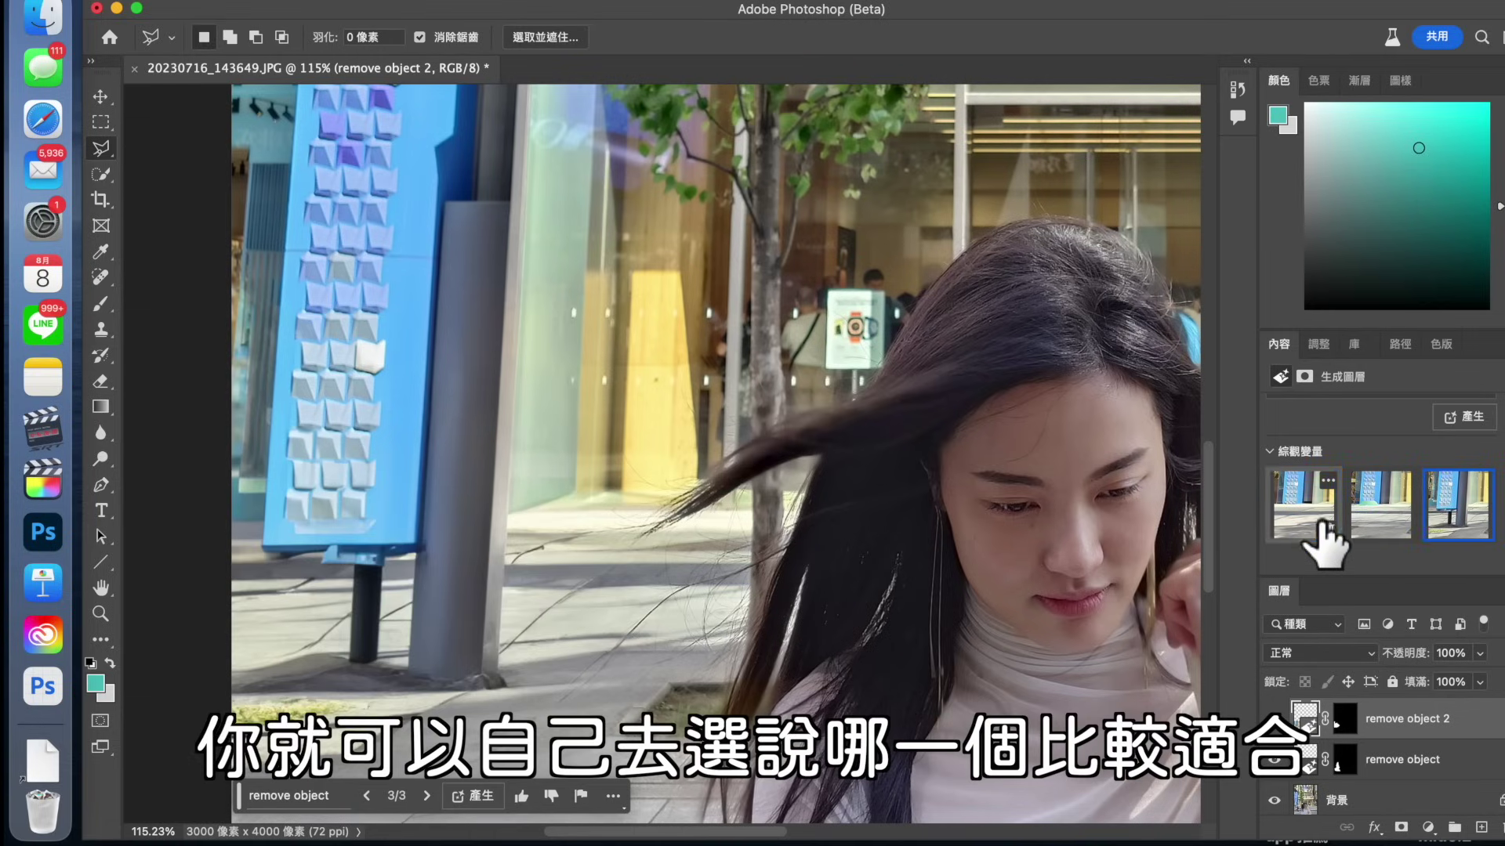
{"action": "left_click", "coordinate": [1379, 533]}
{"action": "left_click", "coordinate": [1451, 506]}
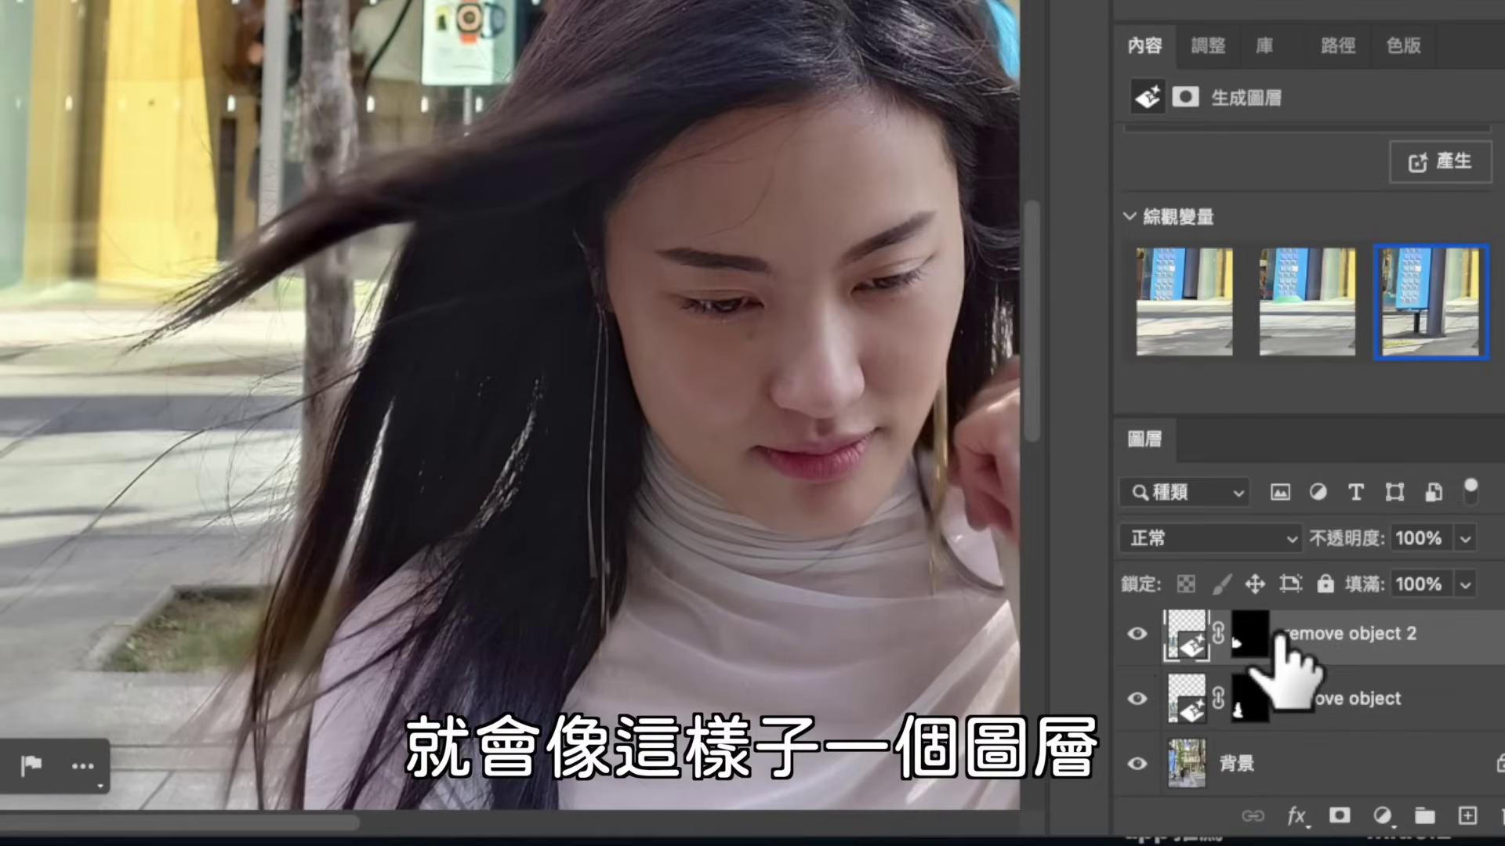
Toggle the generated removal layers' visibility to compare with the original, leaving remove object visible
{"action": "left_click", "coordinate": [1228, 735]}
{"action": "left_click", "coordinate": [1228, 687]}
{"action": "left_click", "coordinate": [1137, 633]}
{"action": "left_click", "coordinate": [1137, 698]}
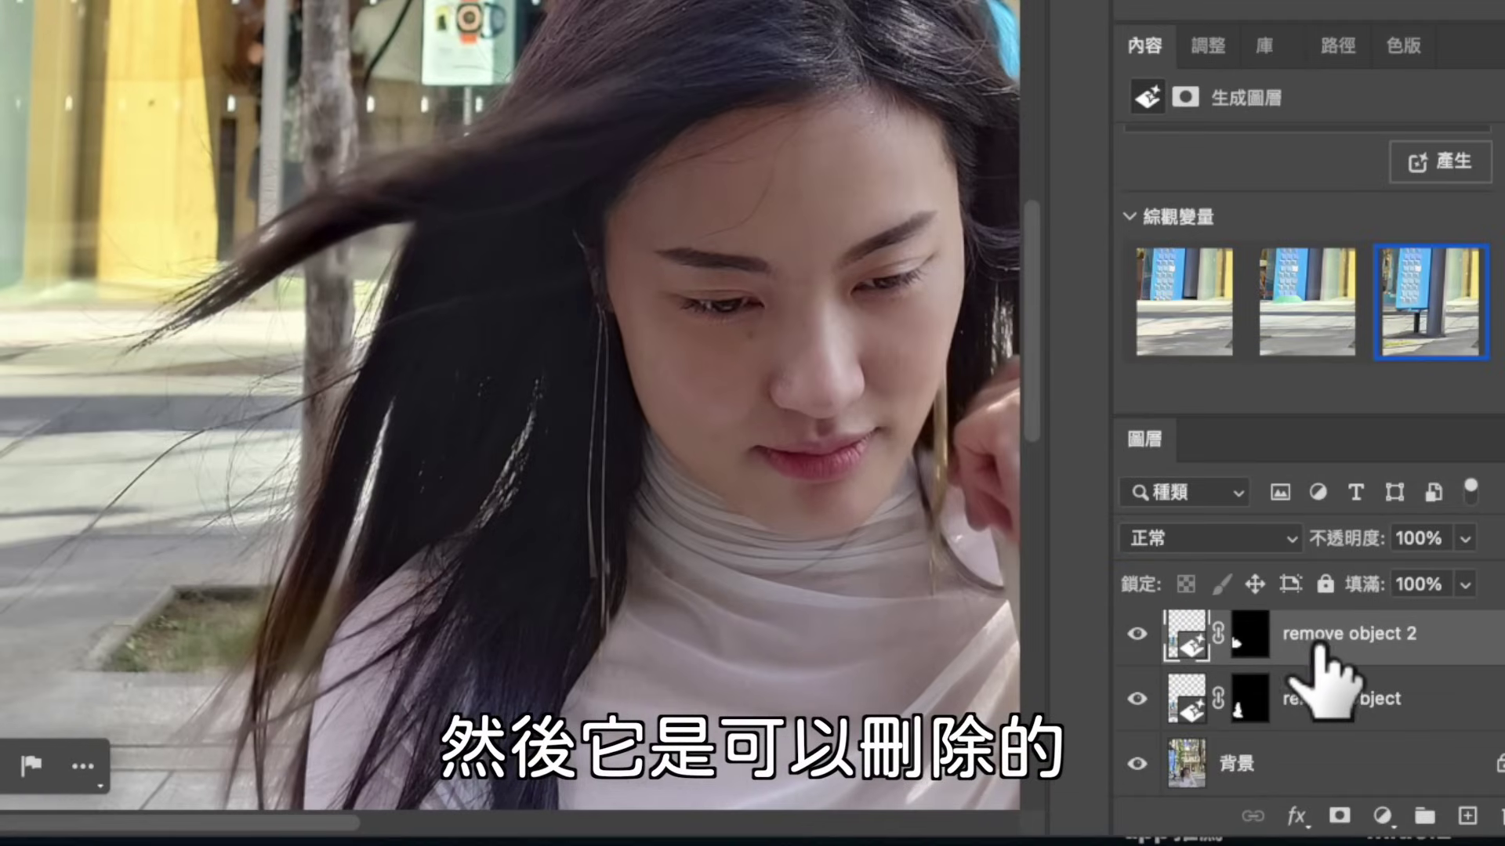
{"action": "left_click", "coordinate": [1137, 633]}
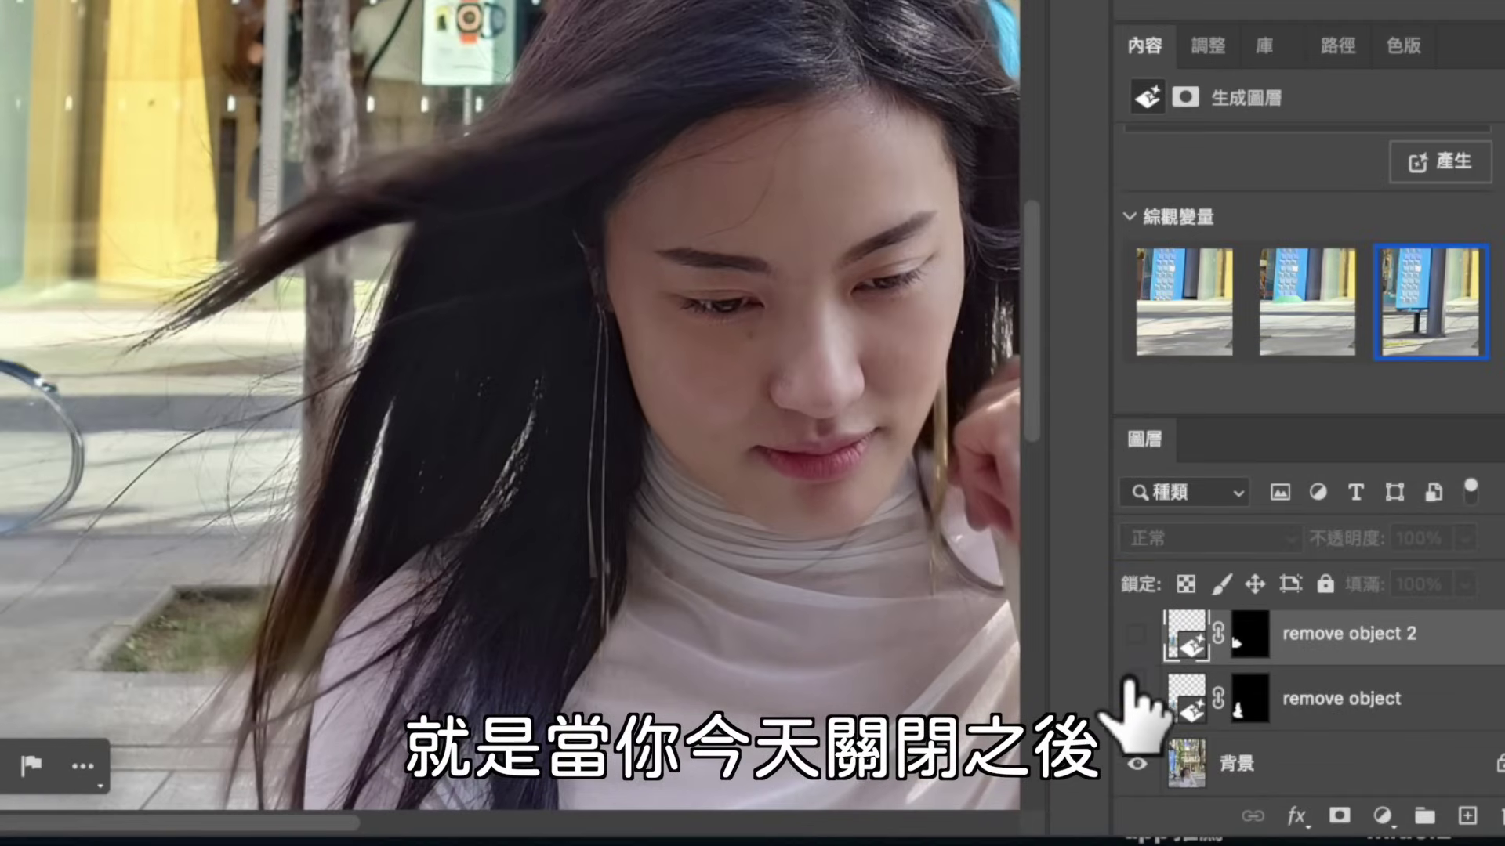
{"action": "left_click", "coordinate": [1137, 698]}
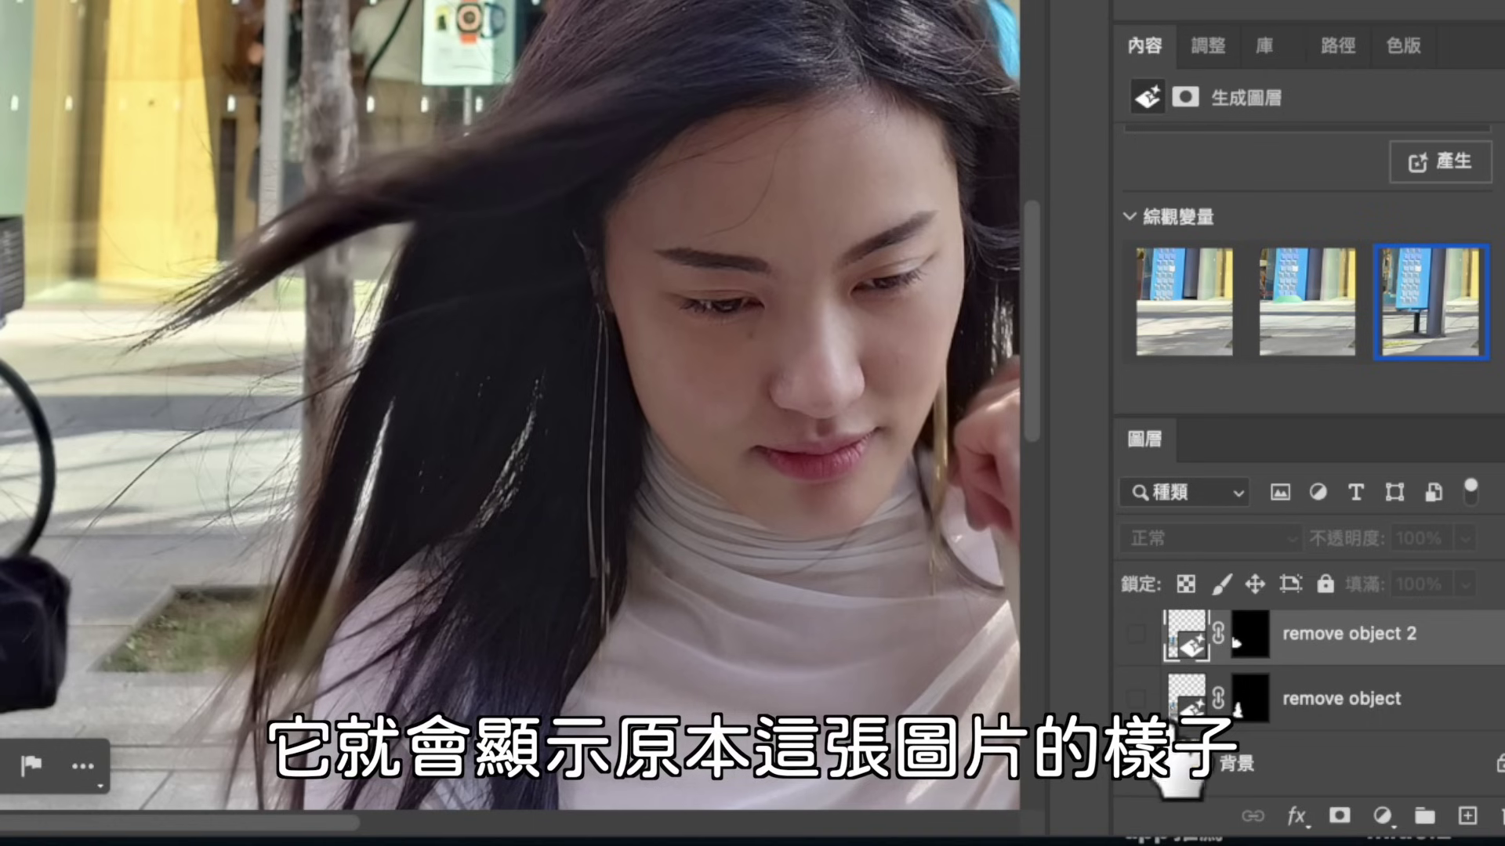
{"action": "left_click", "coordinate": [1138, 699]}
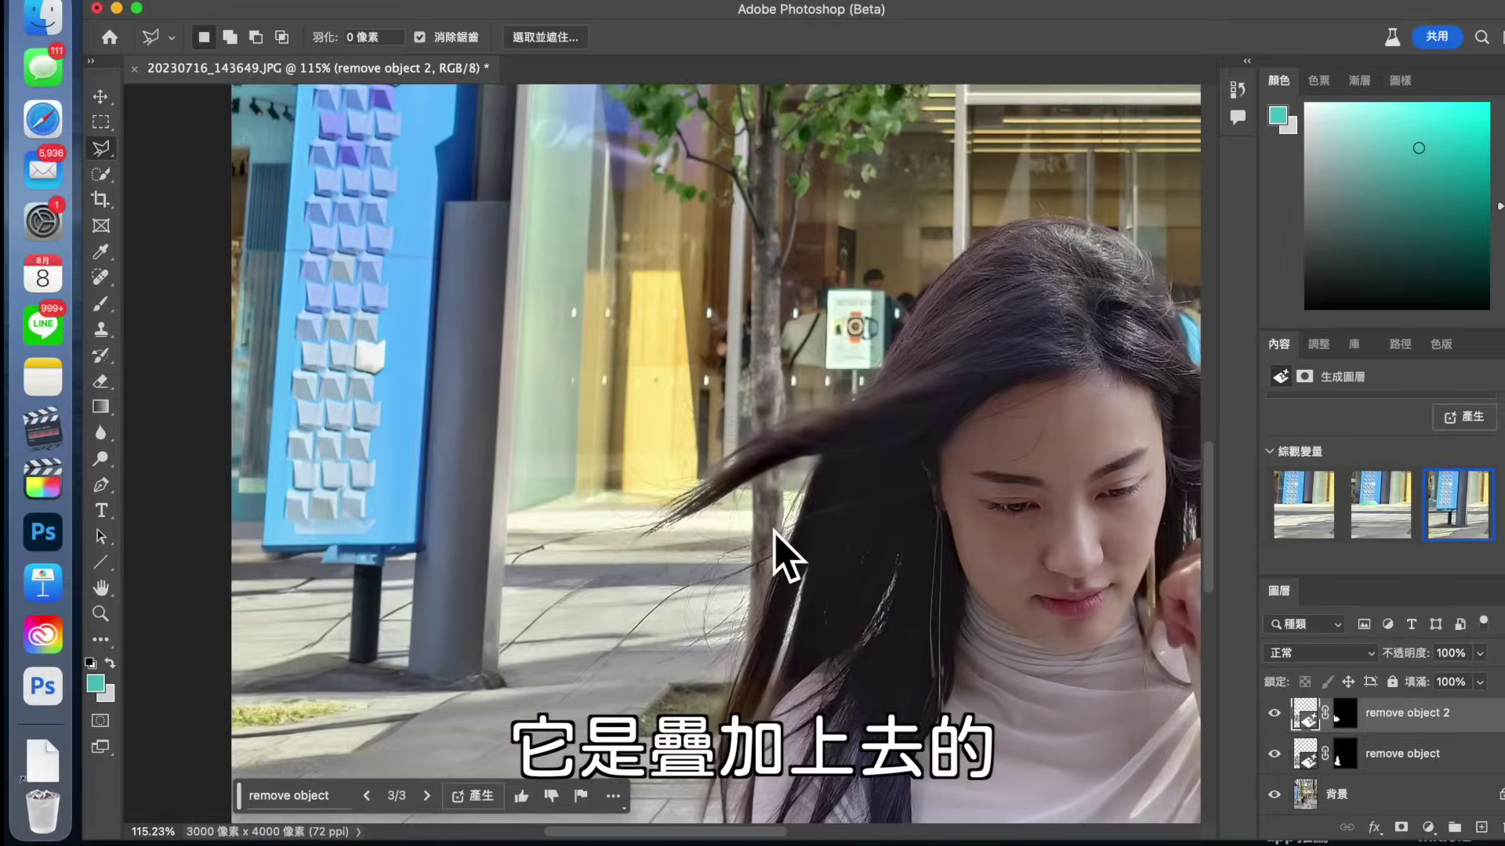
{"action": "scroll", "coordinate": [349, 581], "scroll_direction": "down", "scroll_amount": 3}
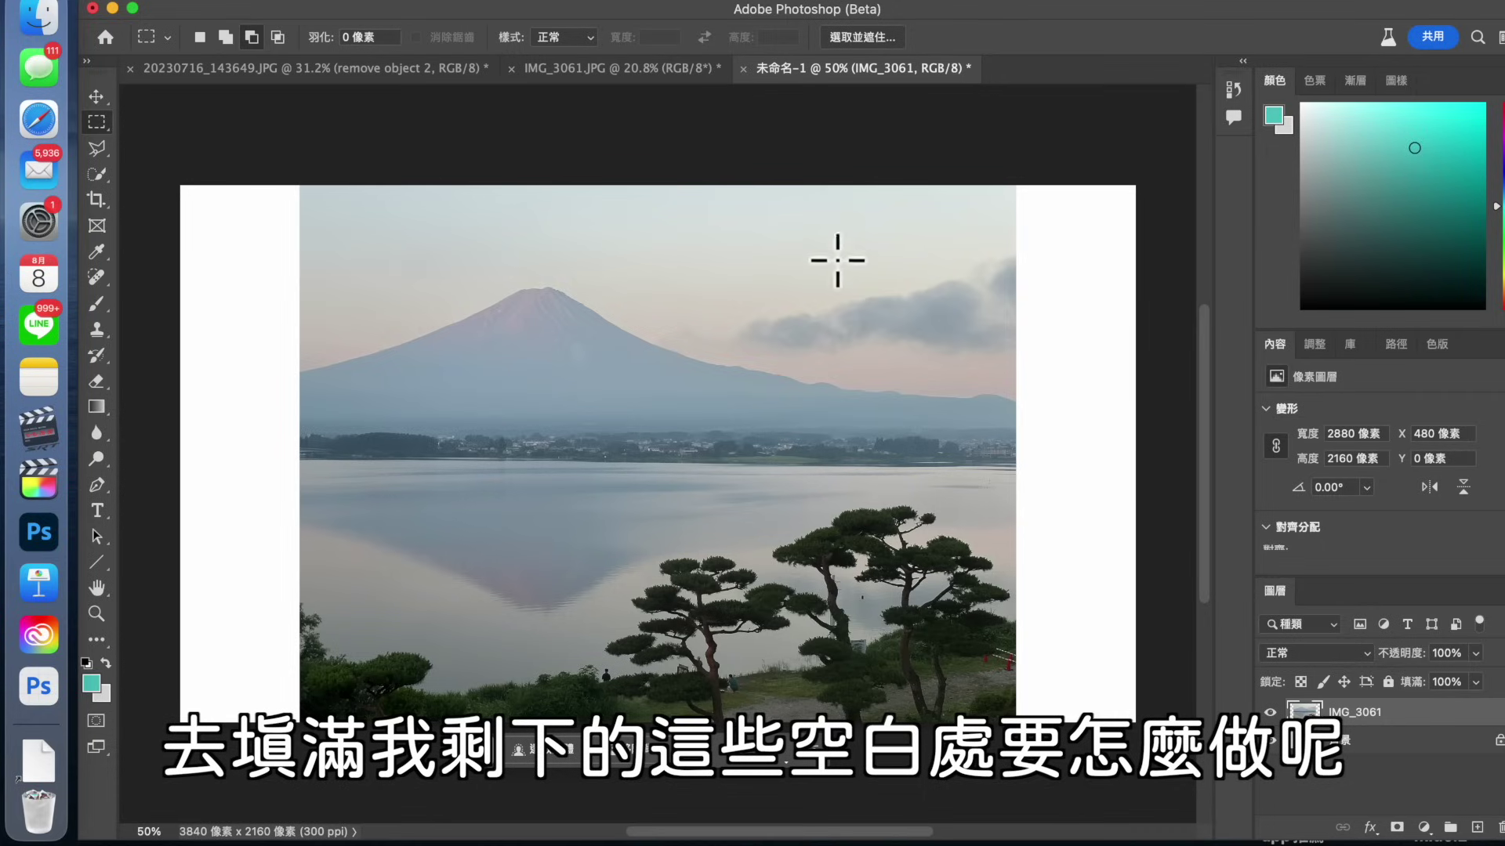
Select the photo's centre, invert the selection, and generate an empty-prompt fill for the blank sides
{"action": "left_click_drag", "start_coordinate": [333, 224], "coordinate": [964, 665]}
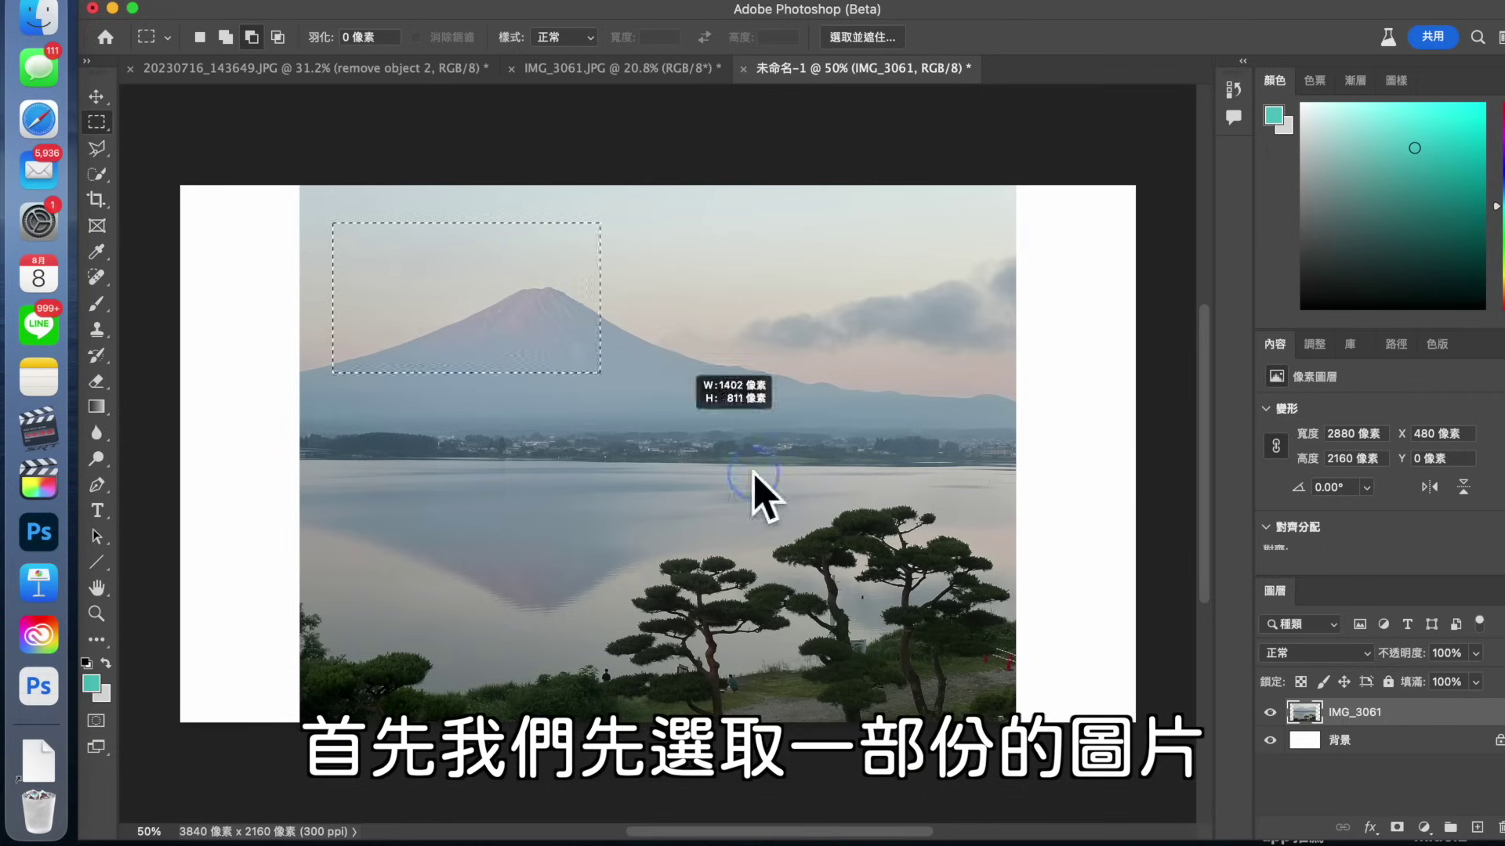
{"action": "right_click", "coordinate": [732, 549]}
{"action": "left_click", "coordinate": [766, 510]}
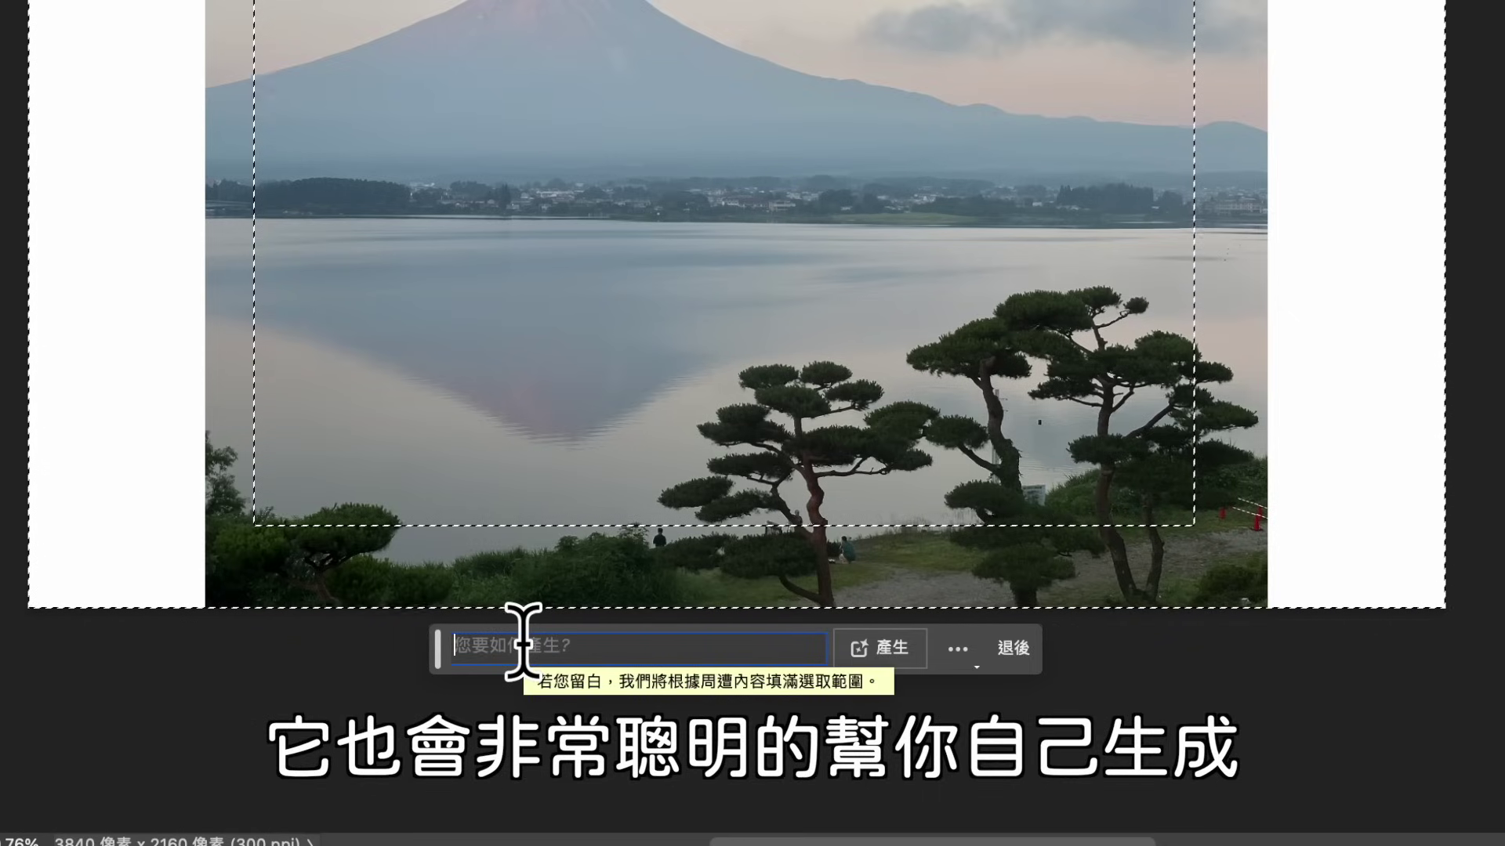
{"action": "key", "text": "Return"}
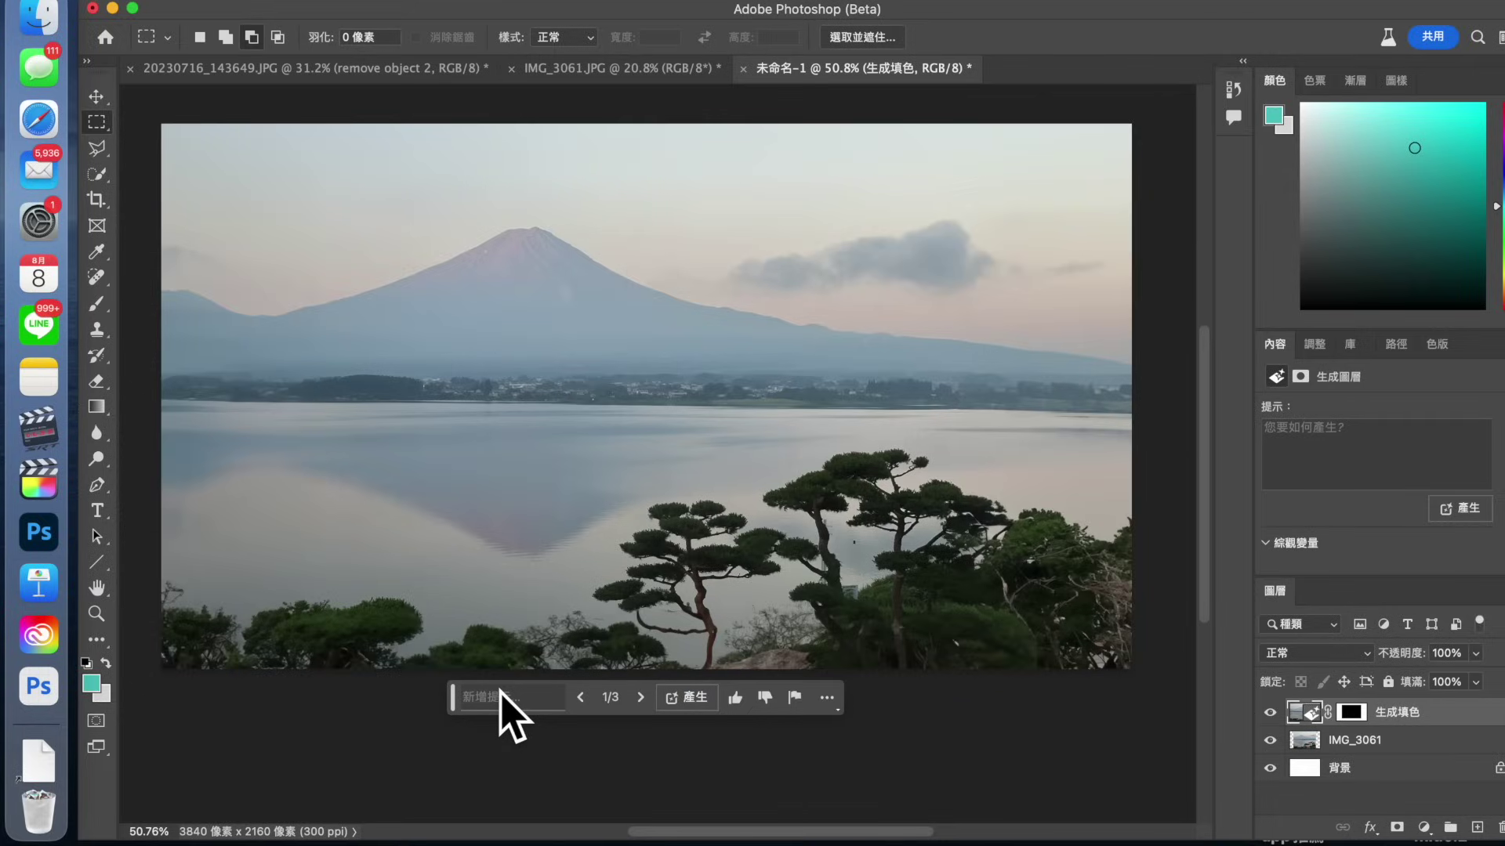
Compare the generated Mt Fuji variations, settle on the third, and marquee a smaller area inside
{"action": "left_click", "coordinate": [1395, 519]}
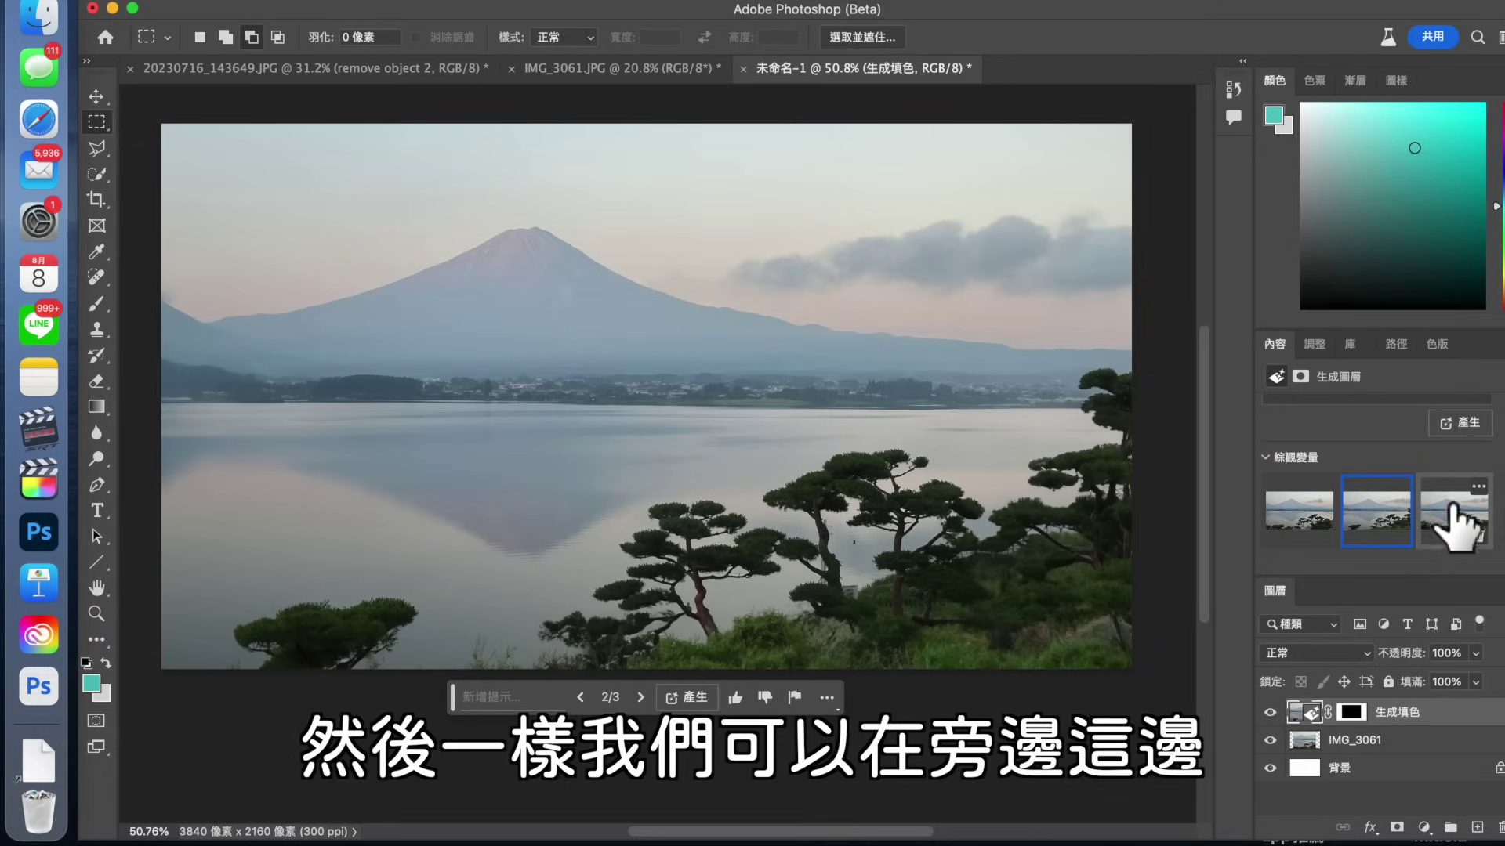
{"action": "left_click", "coordinate": [1454, 517]}
{"action": "left_click", "coordinate": [1367, 533]}
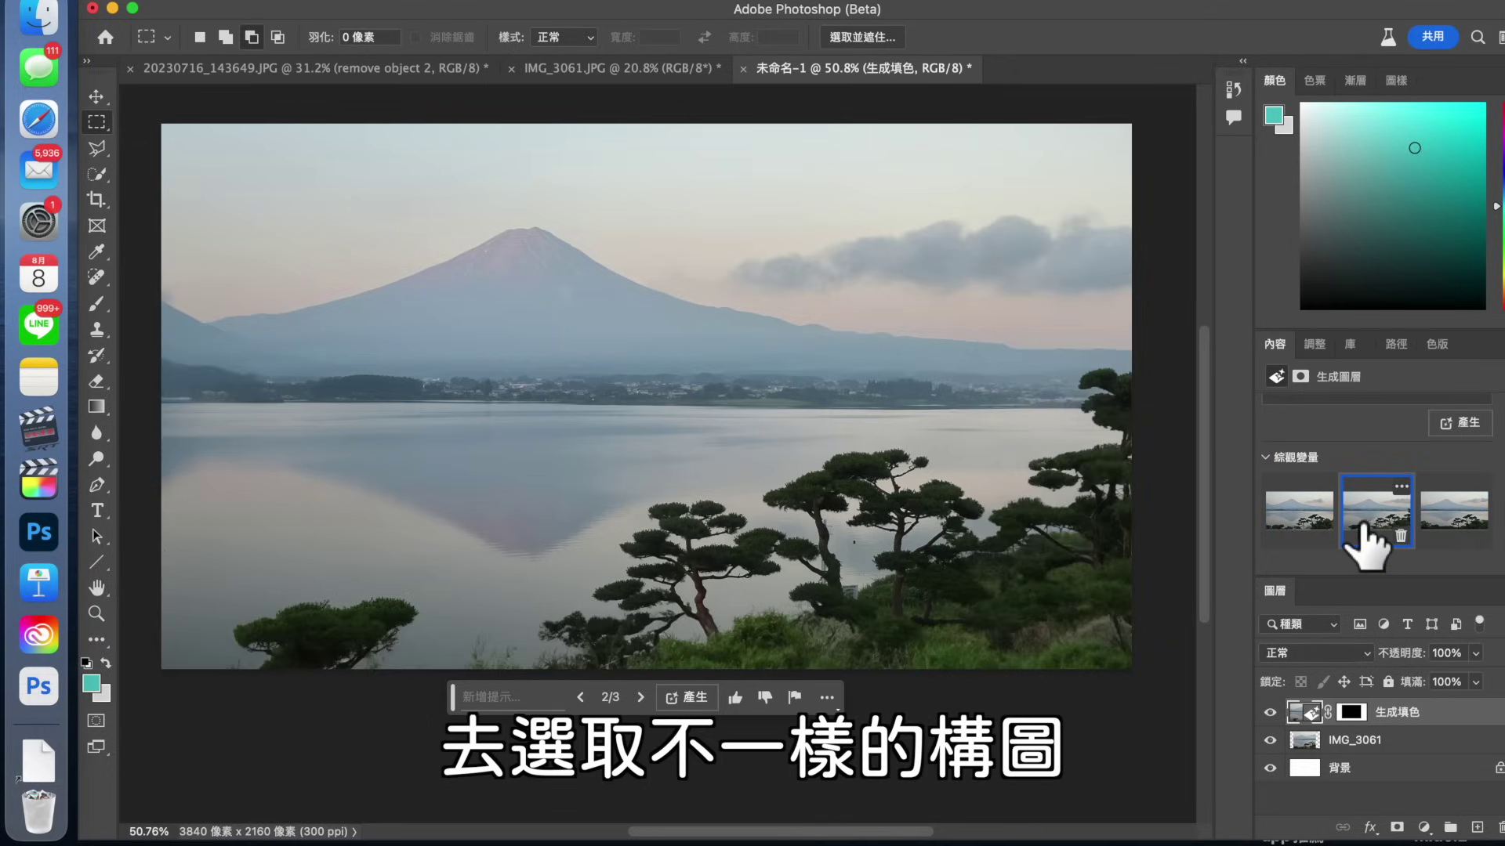
{"action": "left_click", "coordinate": [1444, 508]}
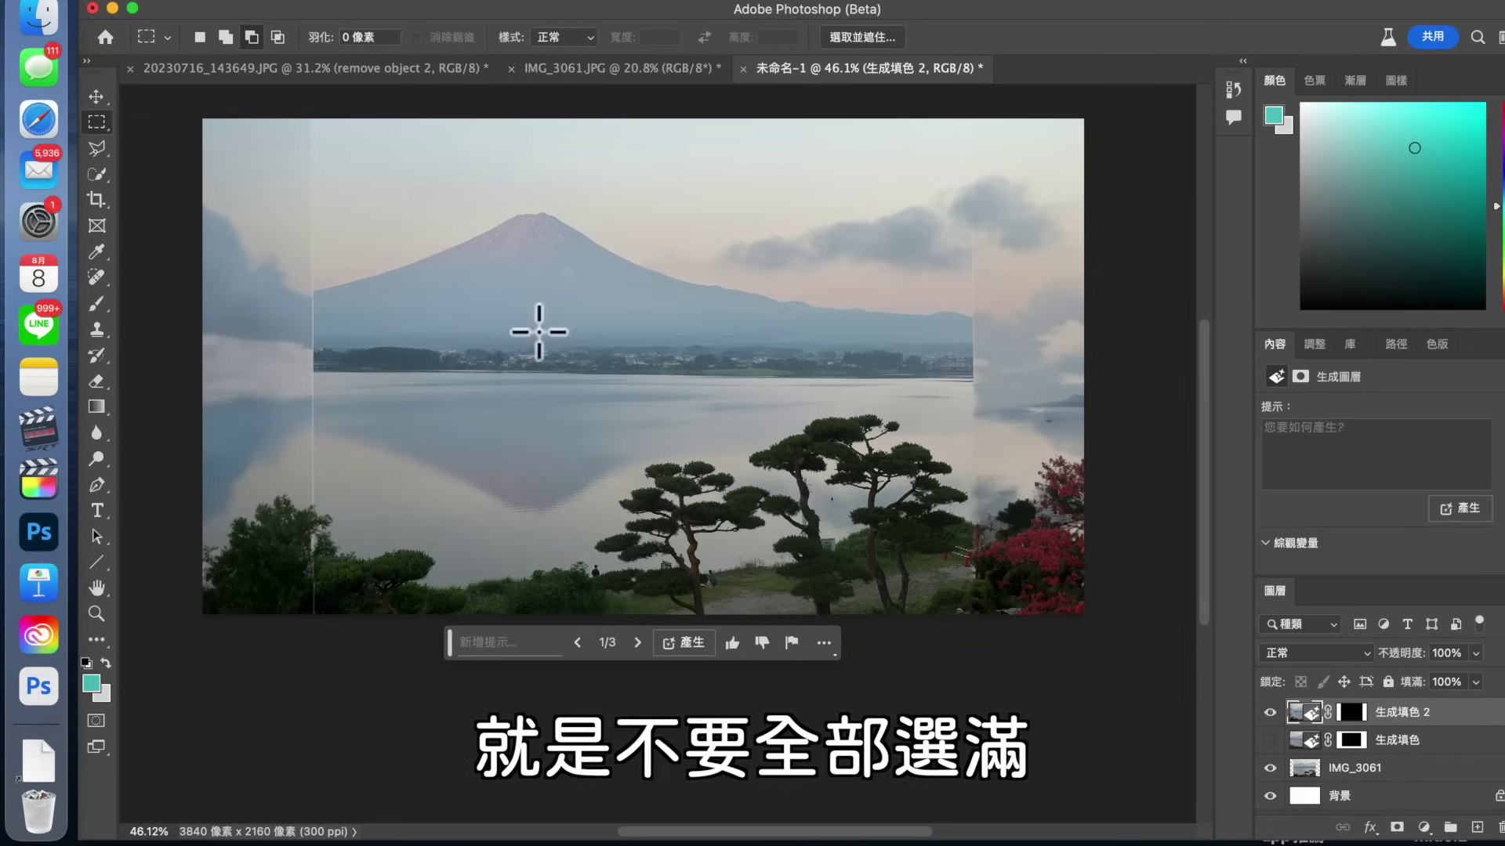
{"action": "left_click_drag", "start_coordinate": [357, 170], "coordinate": [950, 559]}
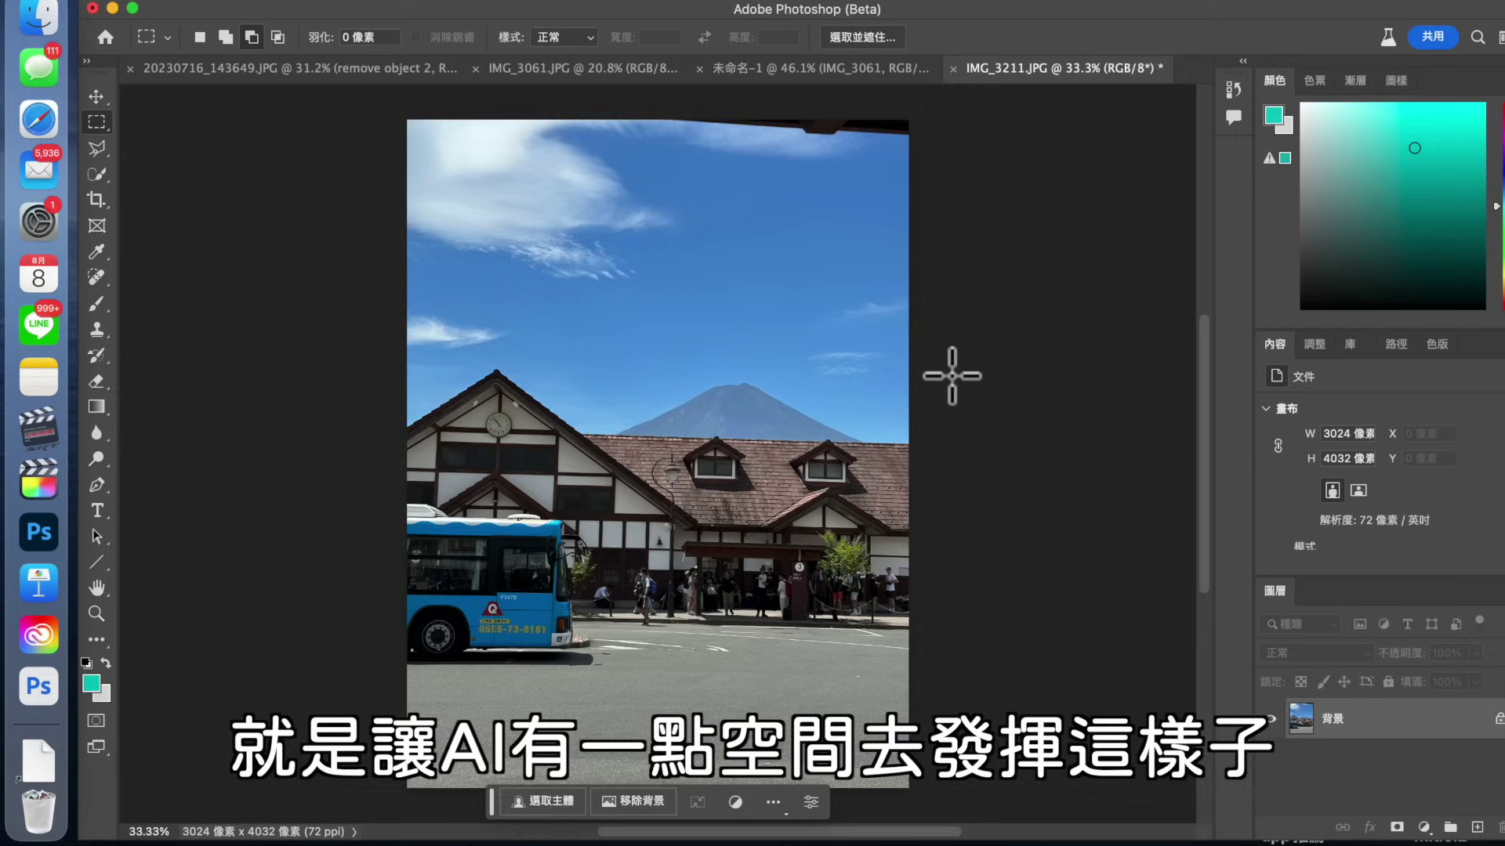
{"action": "scroll", "coordinate": [952, 376], "scroll_direction": "down", "scroll_amount": 1}
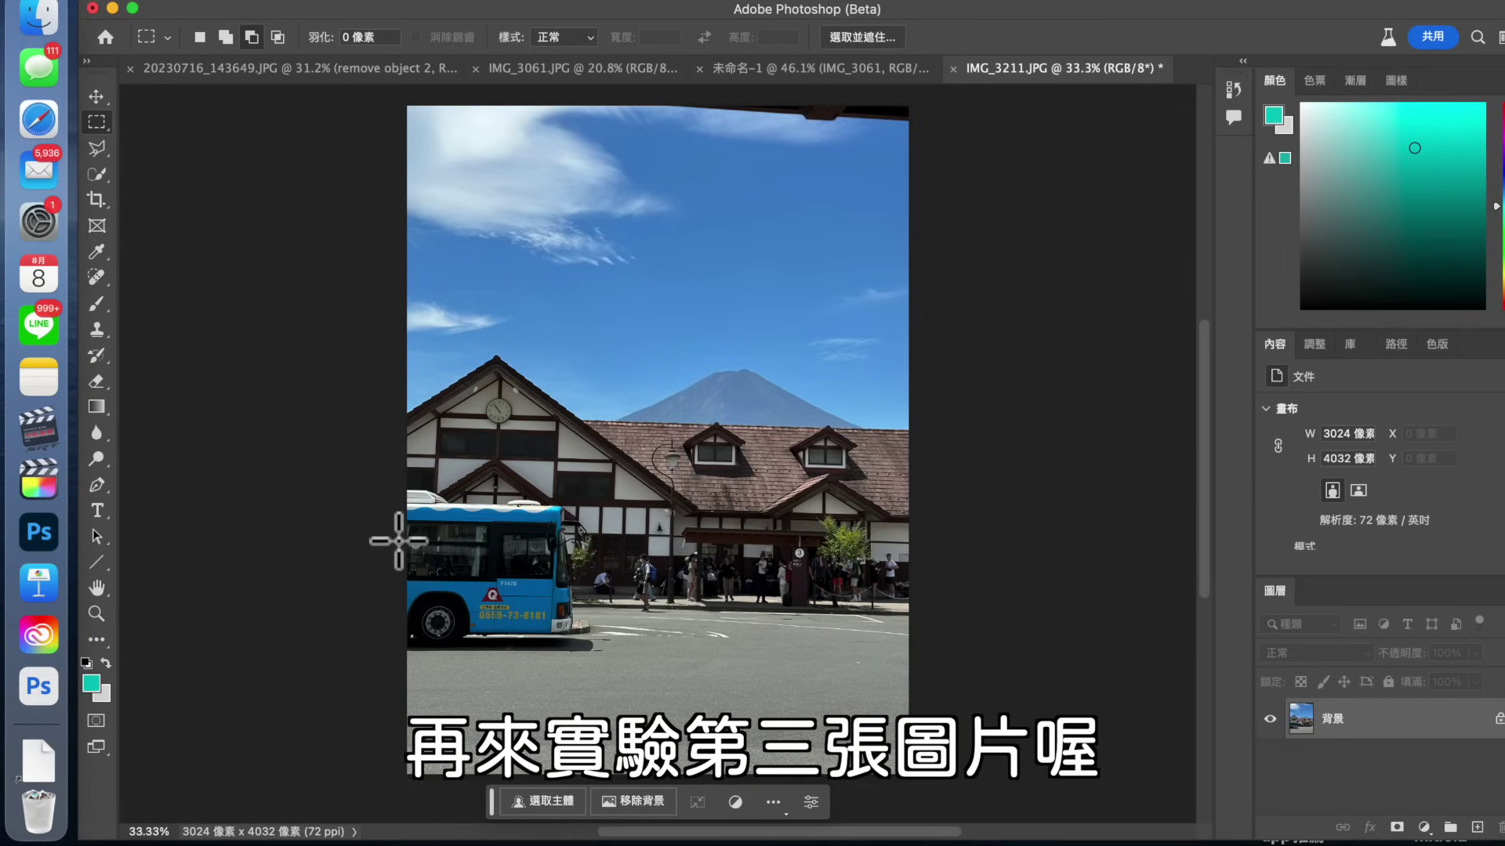
Lasso the blue bus, generate a 'remove object' fill, and keep the third variation
{"action": "left_click", "coordinate": [107, 151]}
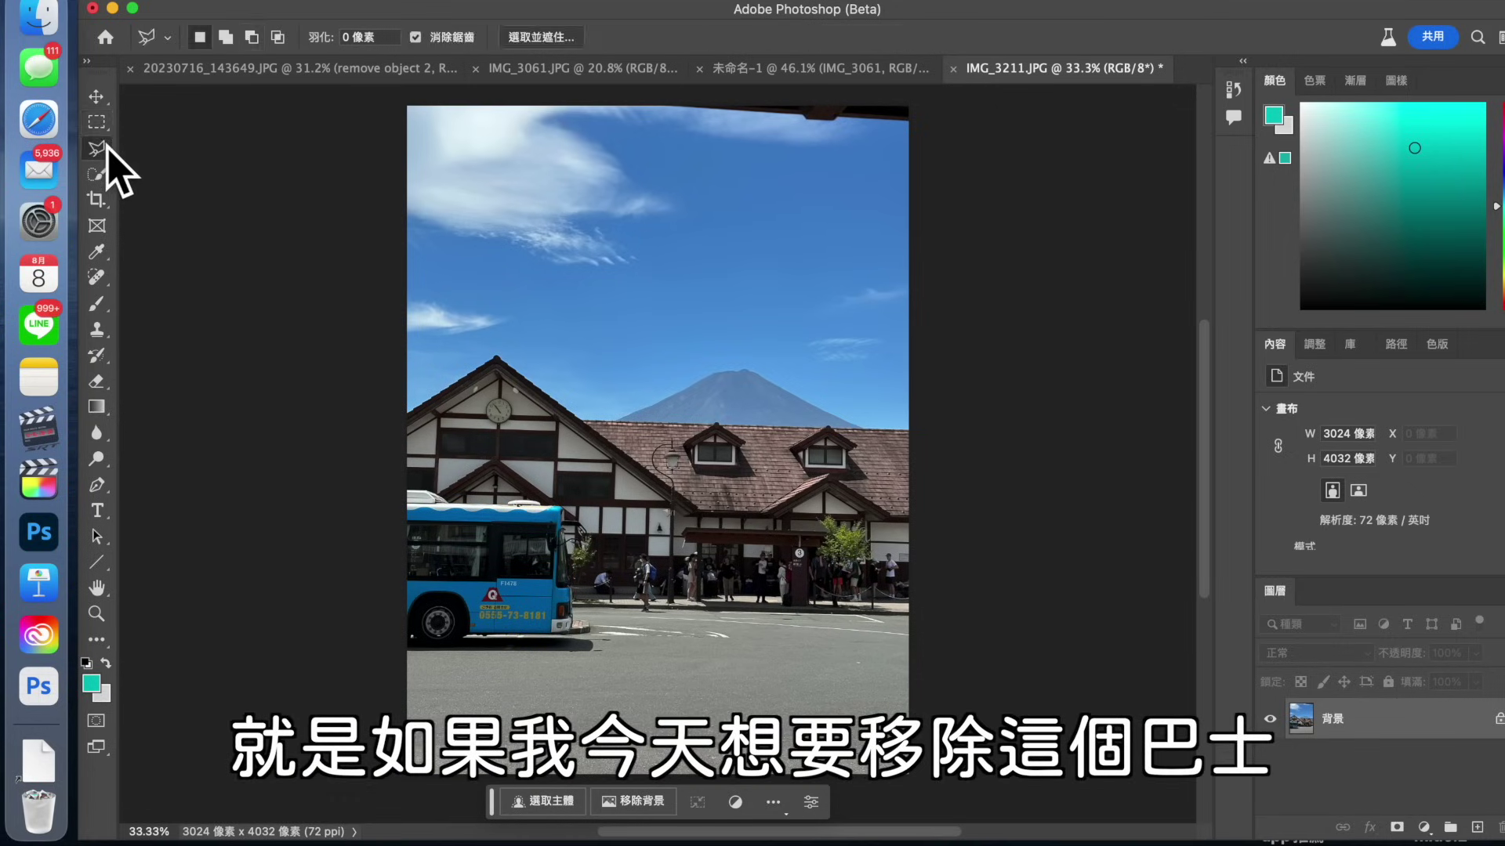
{"action": "left_click", "coordinate": [402, 483]}
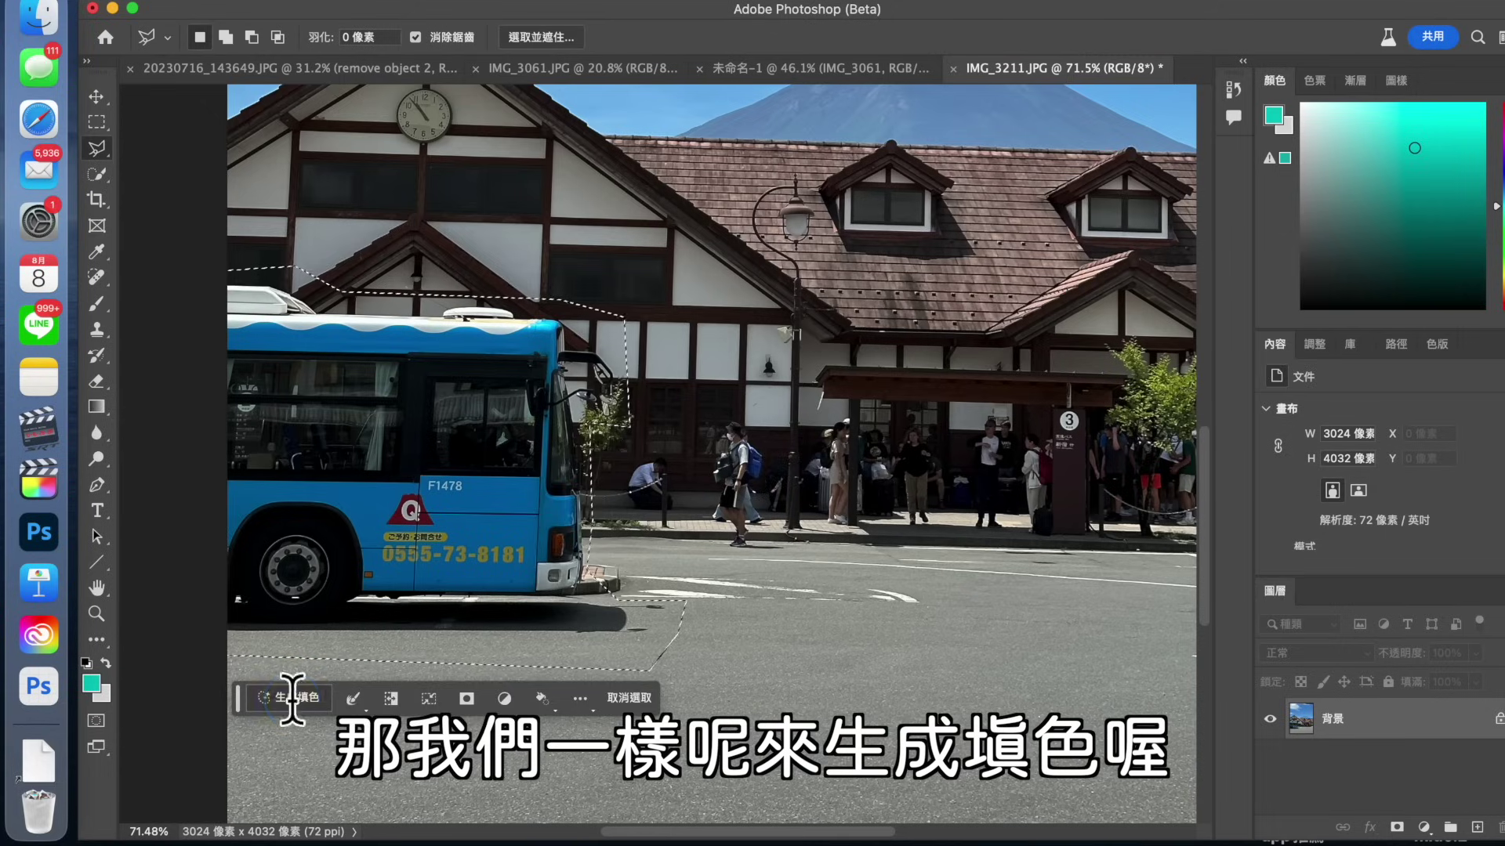
{"action": "left_click", "coordinate": [292, 698]}
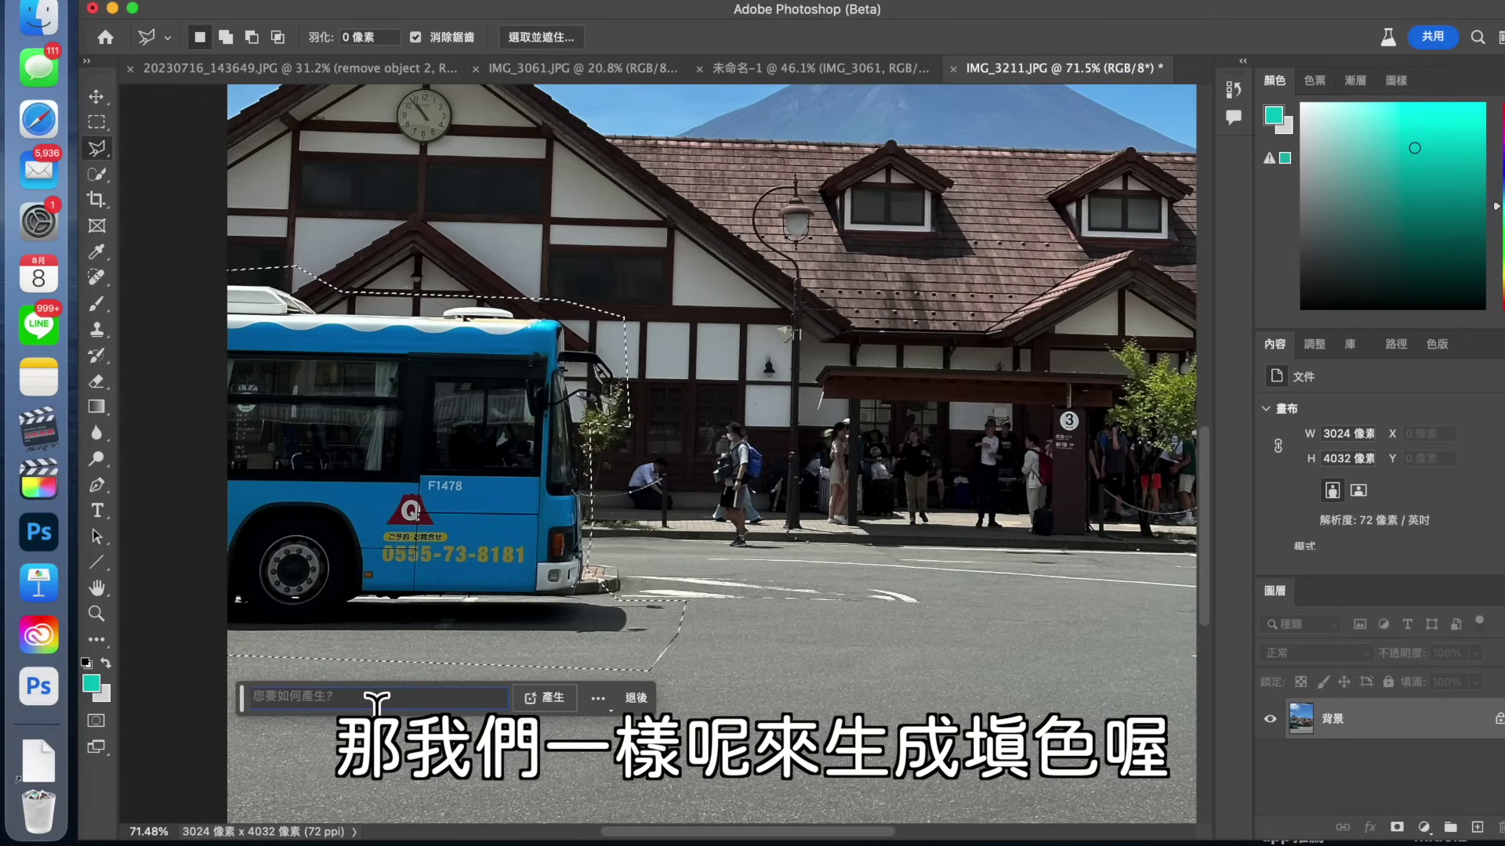
{"action": "type", "text": "remove r"}
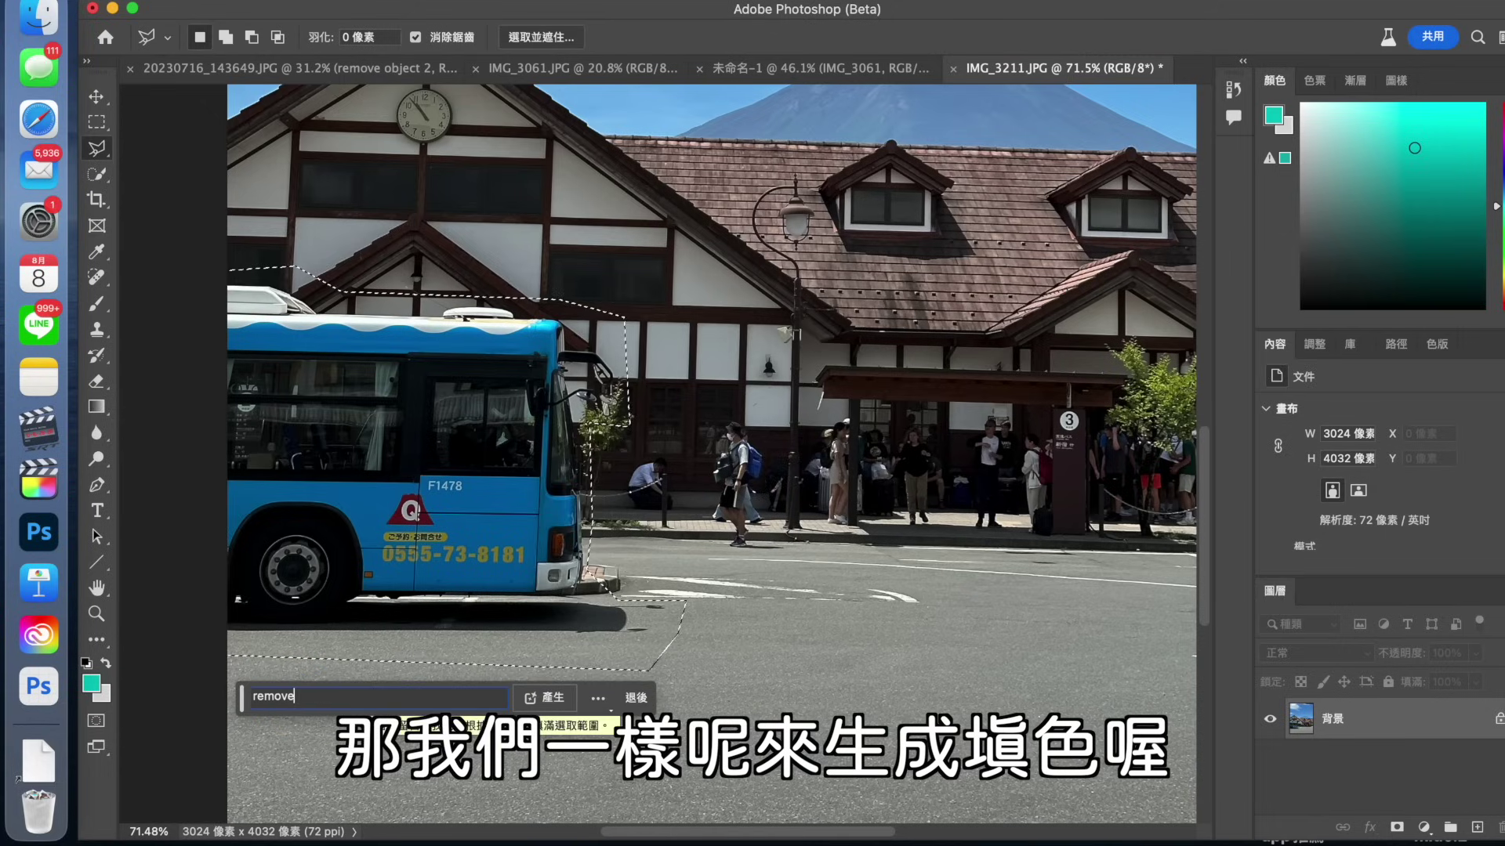
{"action": "key", "text": "BackSpace"}
{"action": "type", "text": "o"}
{"action": "type", "text": "bject"}
{"action": "key", "text": "Return"}
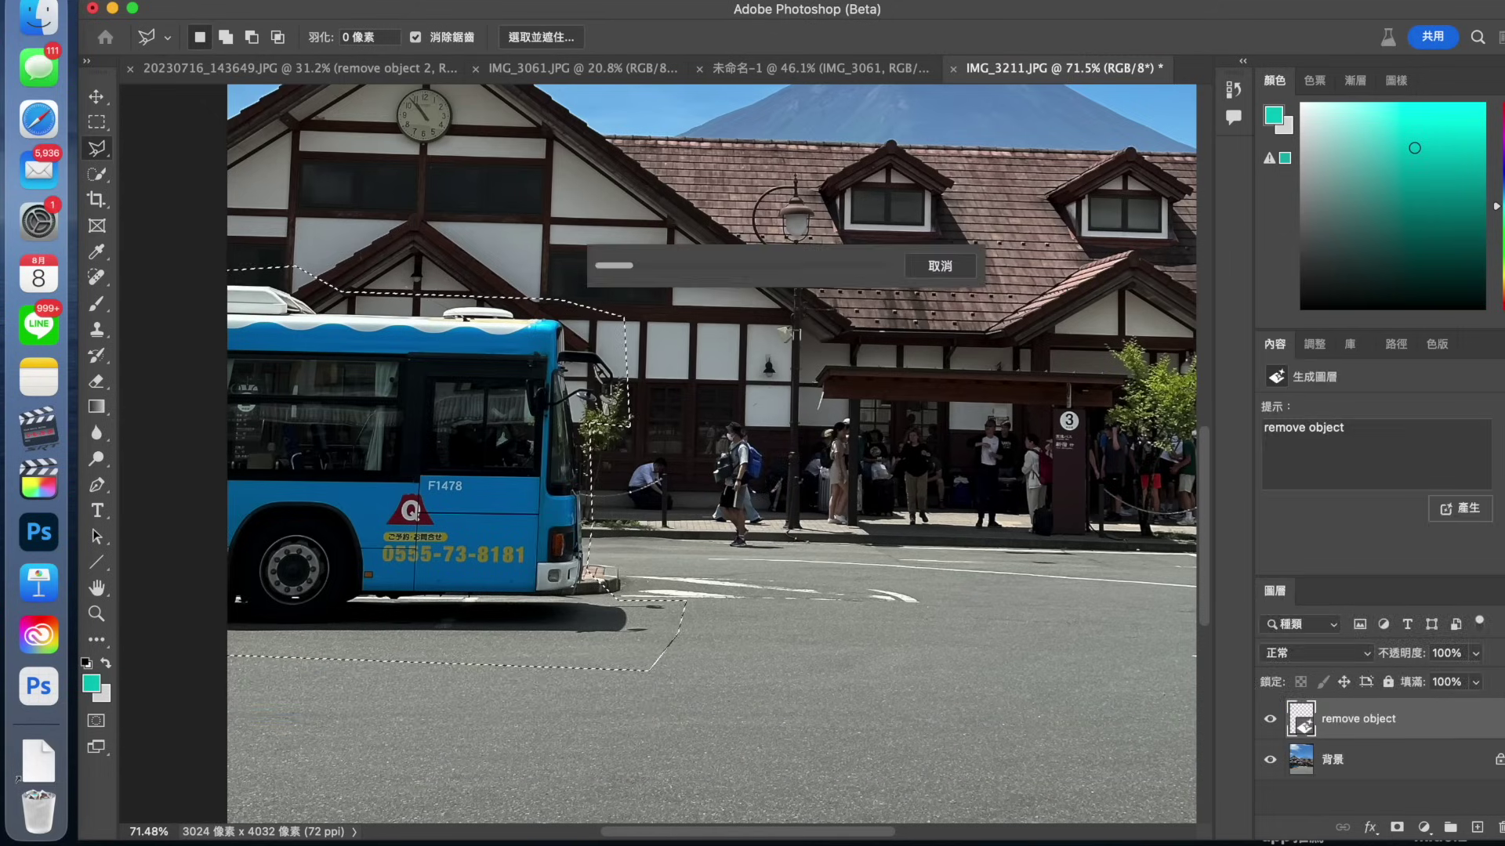
{"action": "left_click", "coordinate": [1377, 513]}
{"action": "left_click", "coordinate": [1444, 508]}
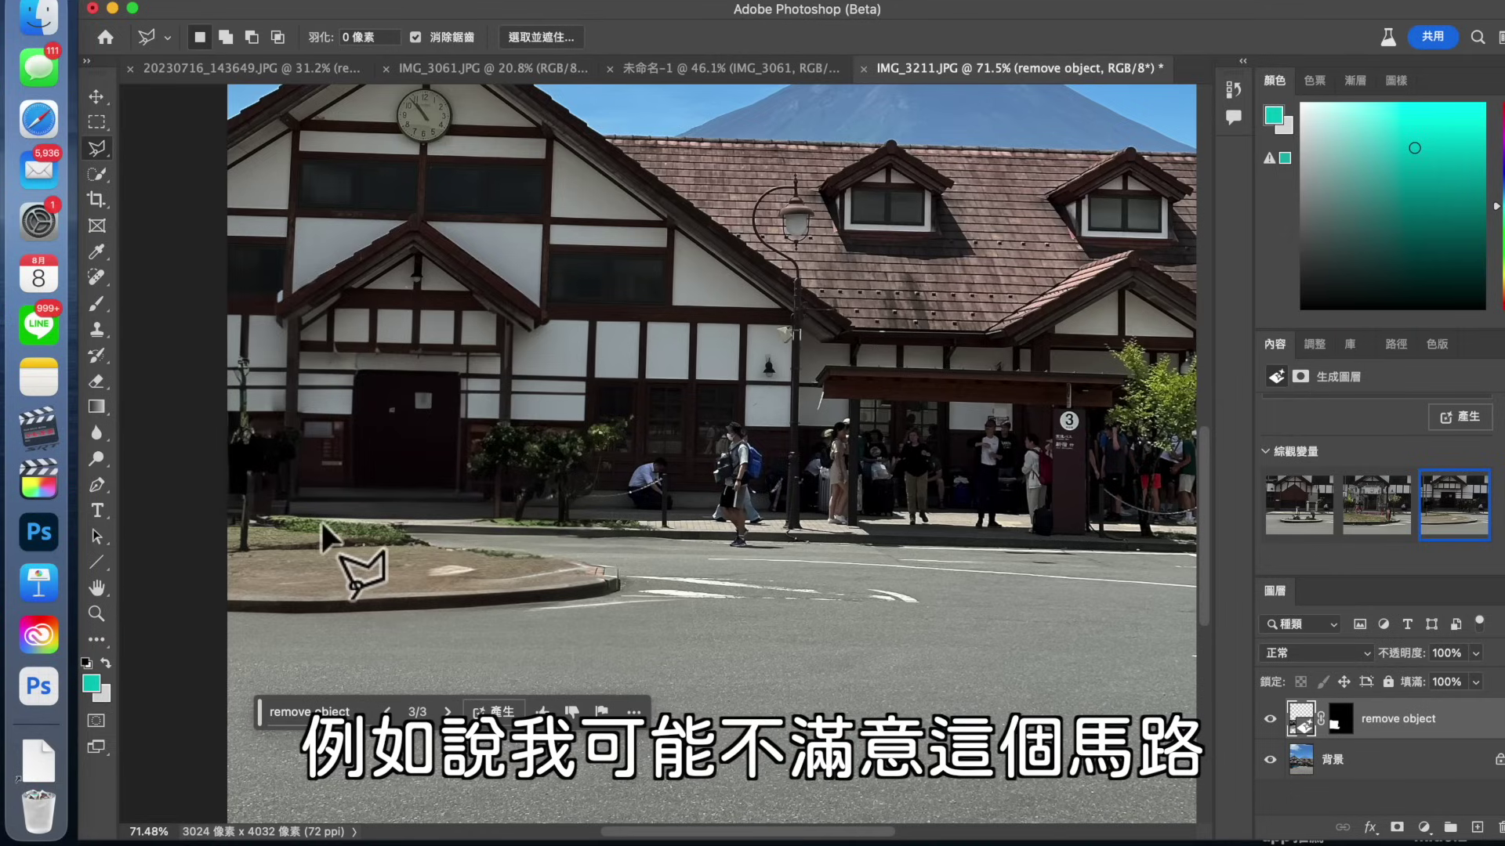
Regenerate the odd road patch where the bus stood and choose the third variation
{"action": "left_click", "coordinate": [239, 495]}
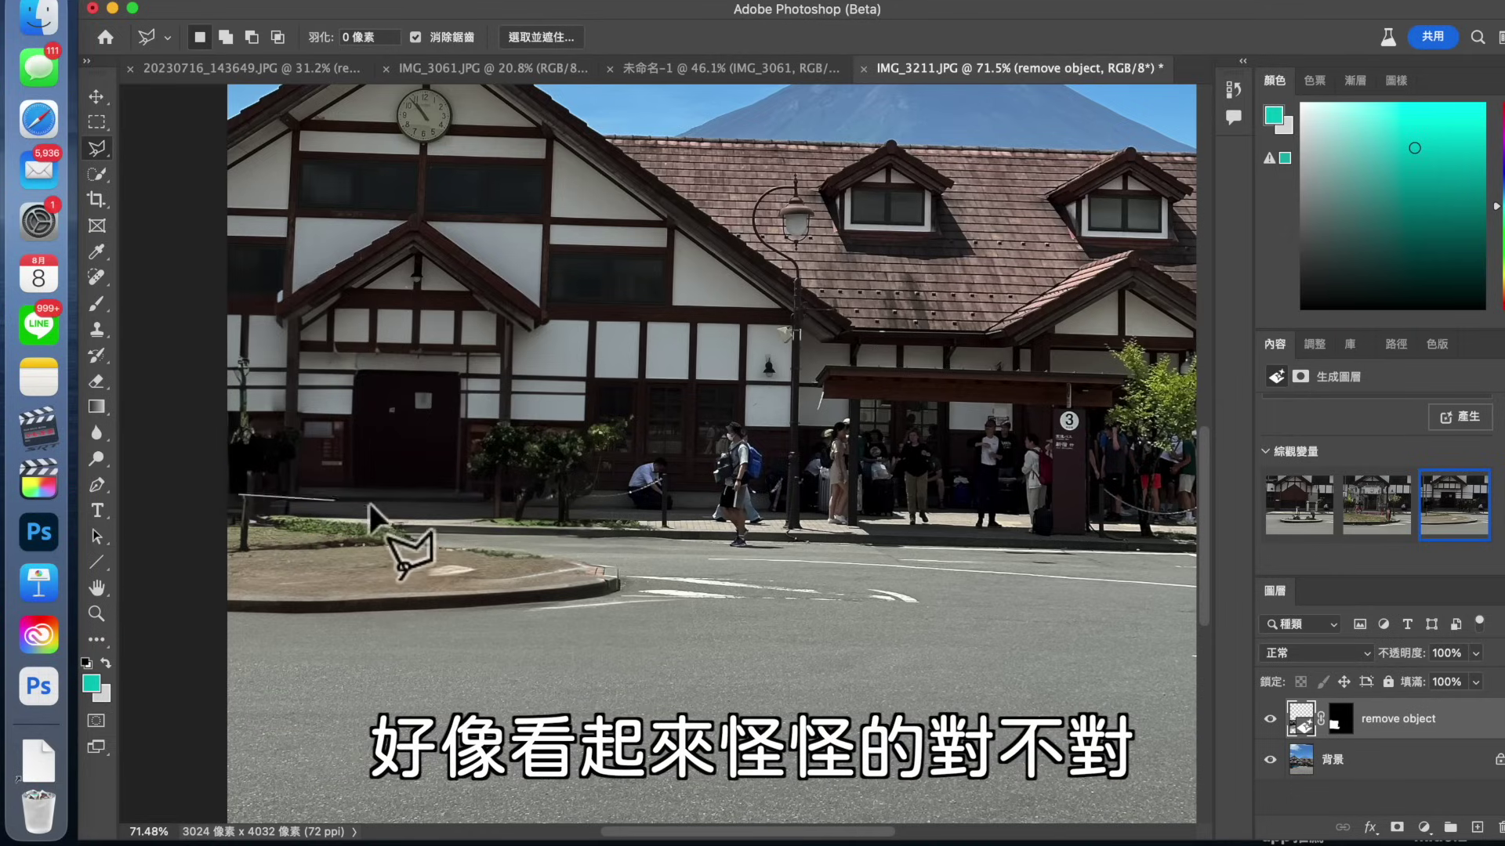
{"action": "left_click", "coordinate": [427, 510]}
{"action": "left_click", "coordinate": [459, 541]}
{"action": "double_click", "coordinate": [450, 558]}
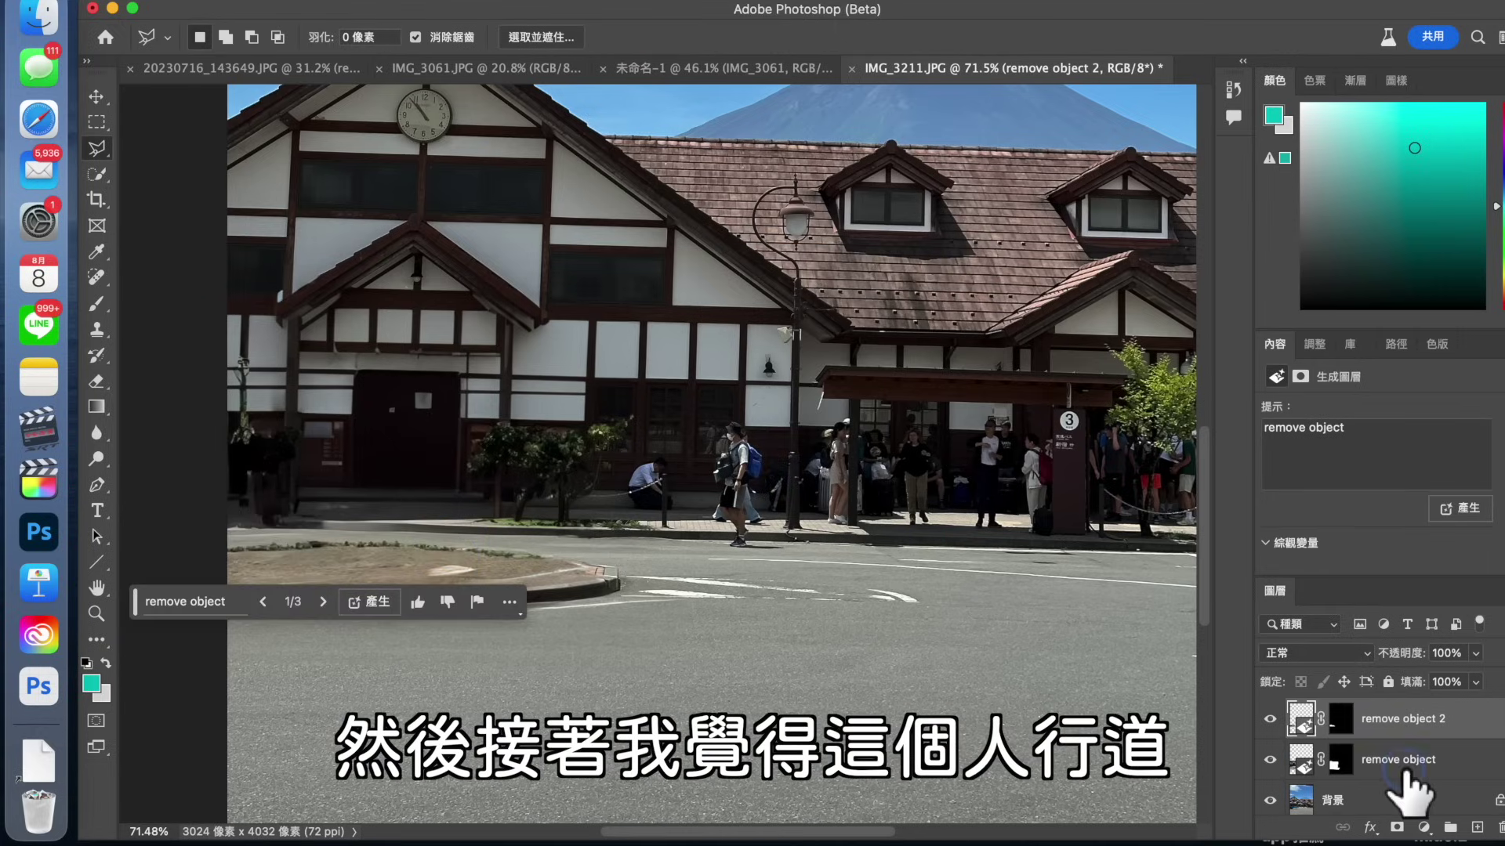
{"action": "scroll", "coordinate": [1379, 486], "scroll_direction": "down", "scroll_amount": 2}
{"action": "left_click", "coordinate": [1453, 505]}
{"action": "scroll", "coordinate": [269, 403], "scroll_direction": "up", "scroll_amount": 3}
Outline the crooked sidewalk edge and enter 'sidewalk' as the Generative Fill prompt
{"action": "left_click", "coordinate": [265, 390]}
{"action": "left_click", "coordinate": [647, 394]}
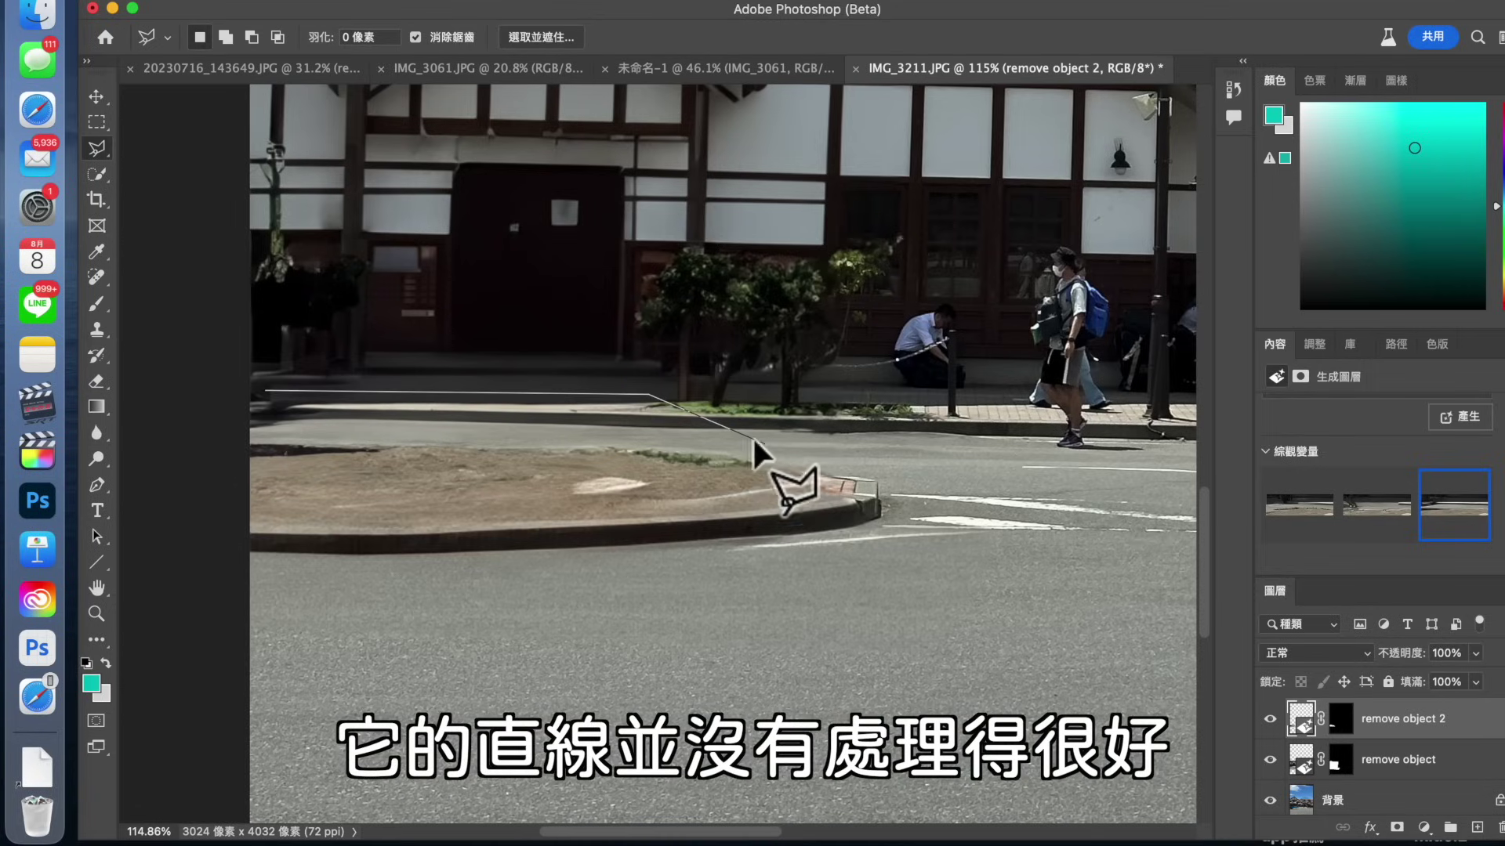
{"action": "left_click", "coordinate": [676, 435]}
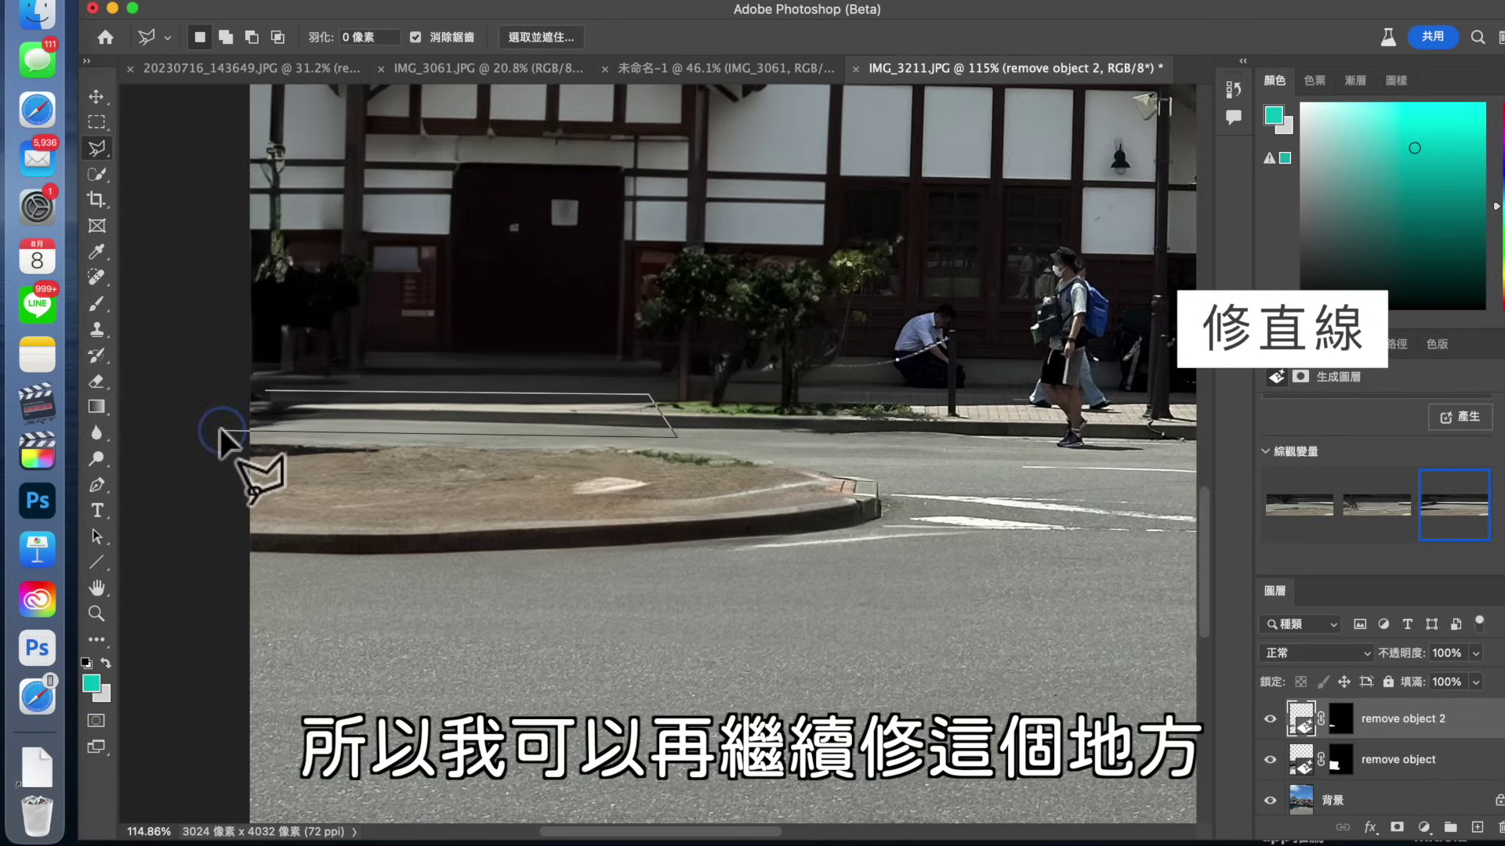
{"action": "left_click", "coordinate": [214, 382]}
{"action": "type", "text": "sidewalk"}
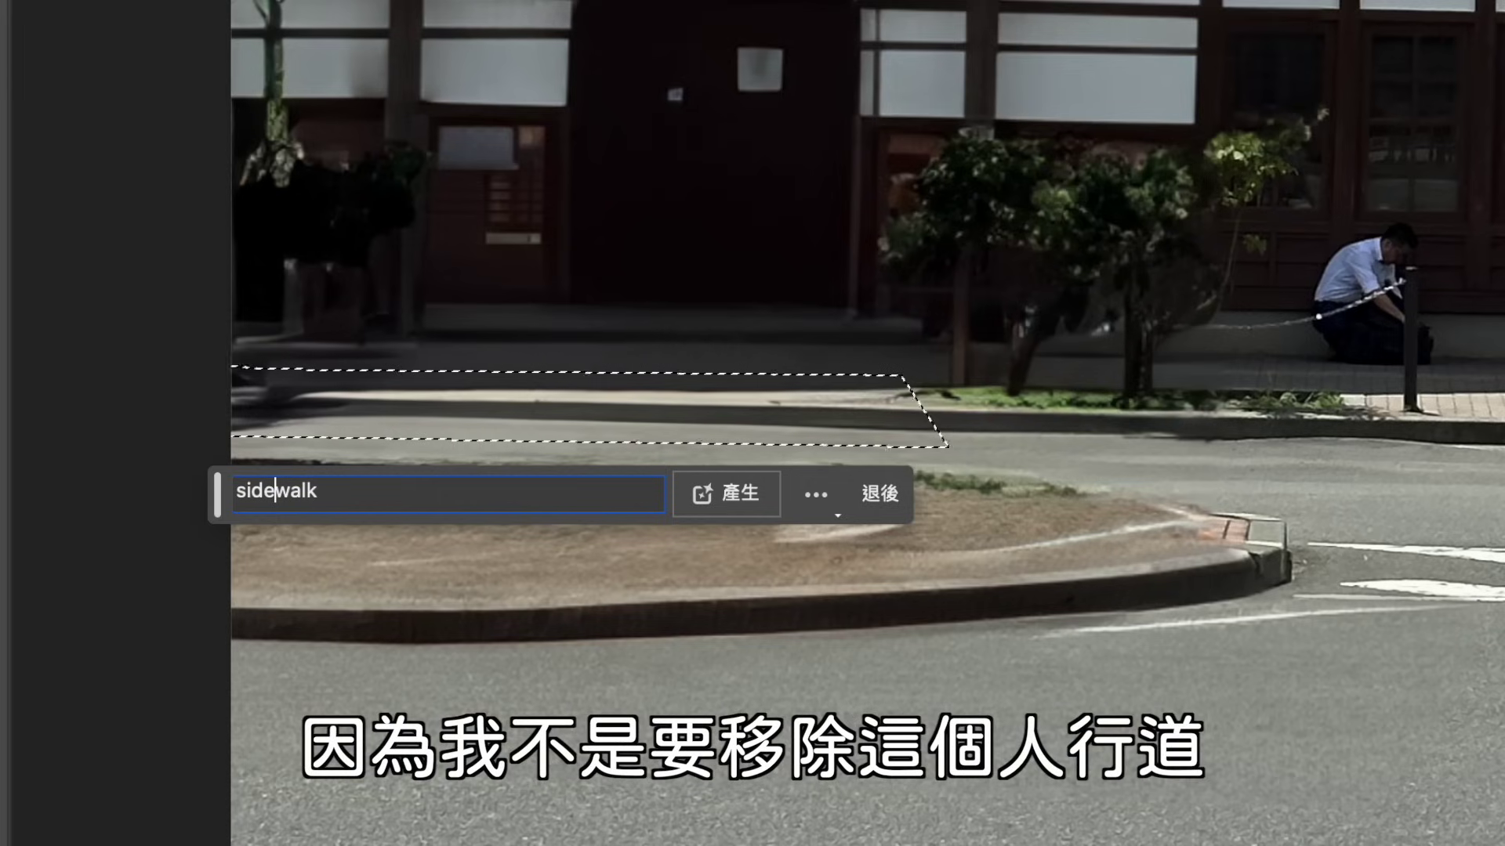
Generate a 'sidewalk' fill to straighten the left sidewalk edge, then zoom out to review
{"action": "double_click", "coordinate": [364, 503]}
{"action": "key", "text": "Return"}
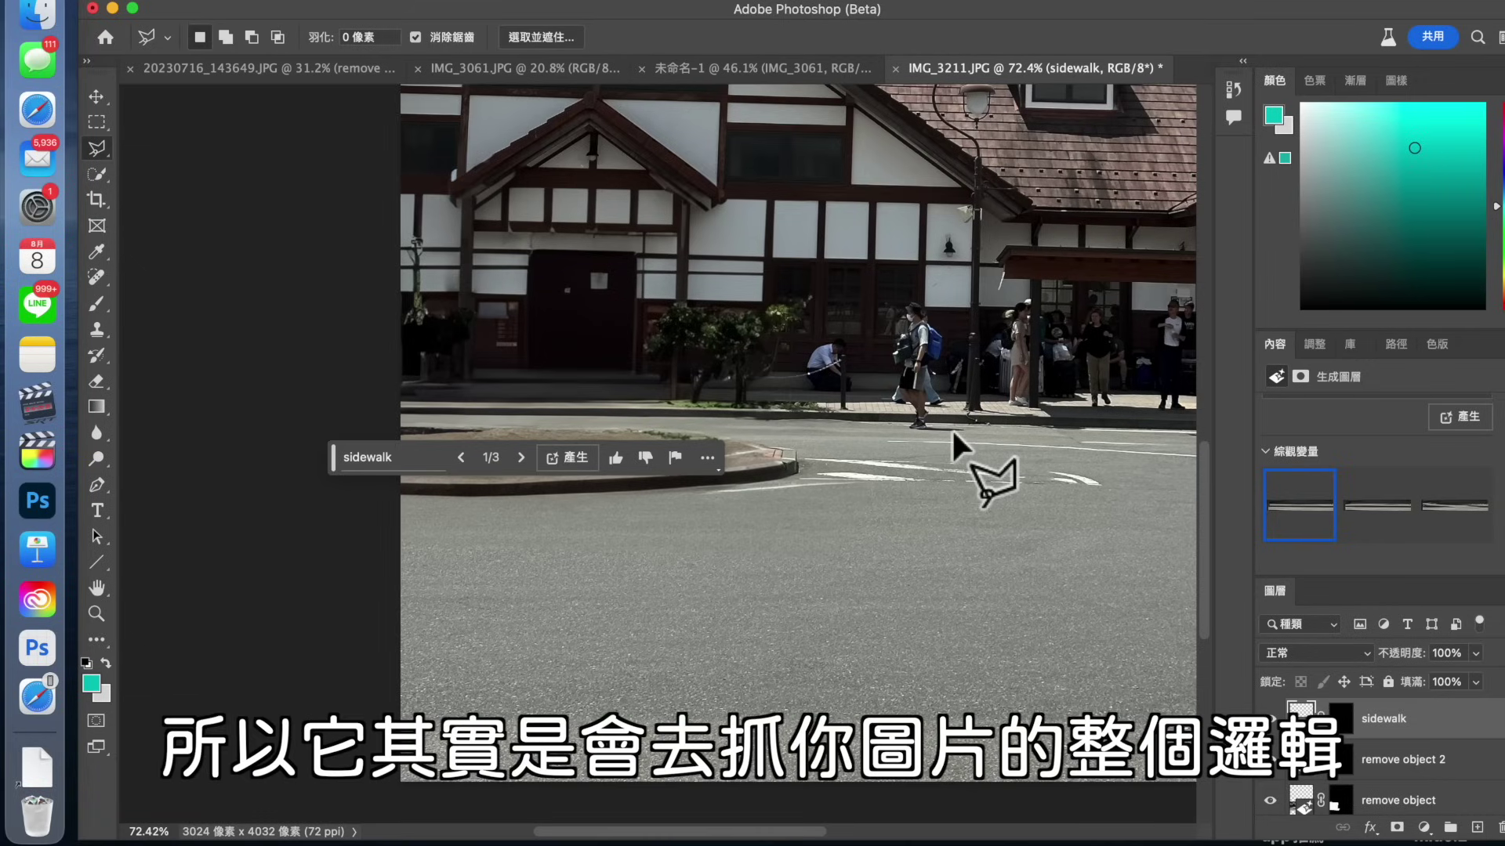
{"action": "scroll", "coordinate": [952, 430], "scroll_direction": "down", "scroll_amount": 1}
{"action": "scroll", "coordinate": [952, 430], "scroll_direction": "up", "scroll_amount": 2}
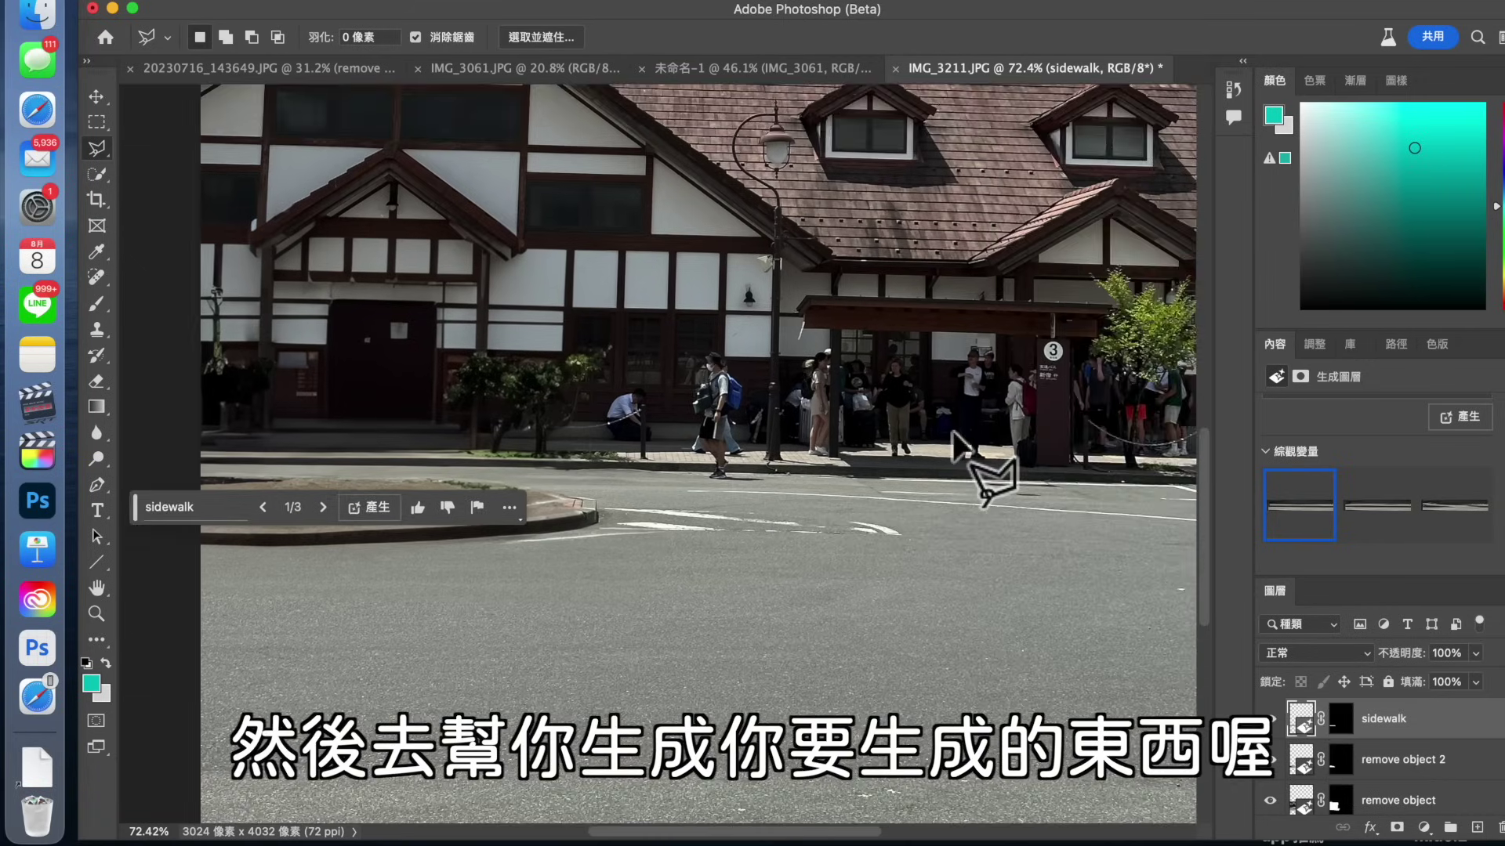
{"action": "scroll", "coordinate": [954, 439], "scroll_direction": "down", "scroll_amount": 2}
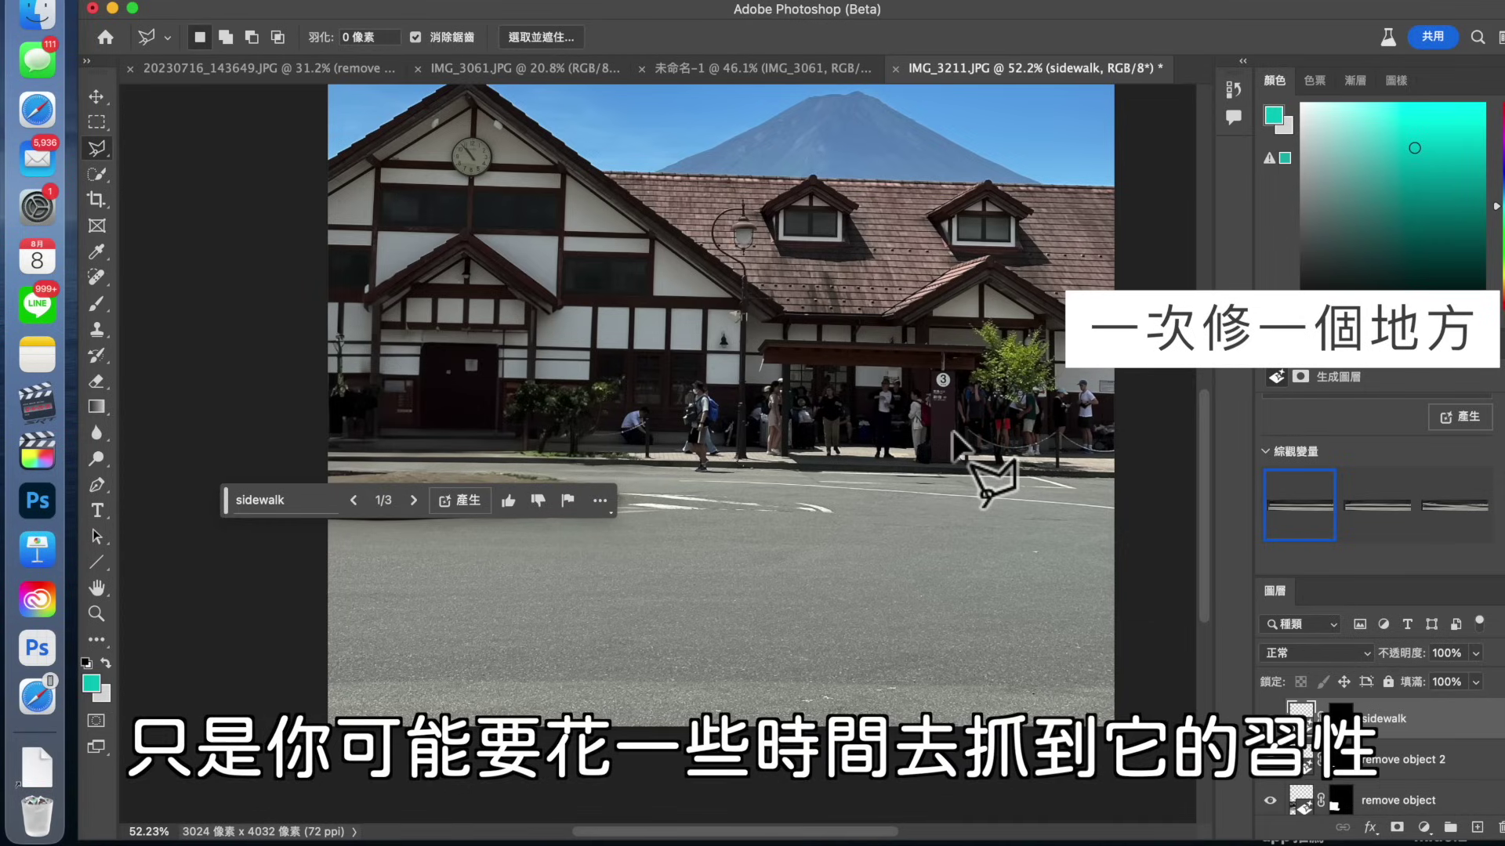
{"action": "key", "text": "super+minus"}
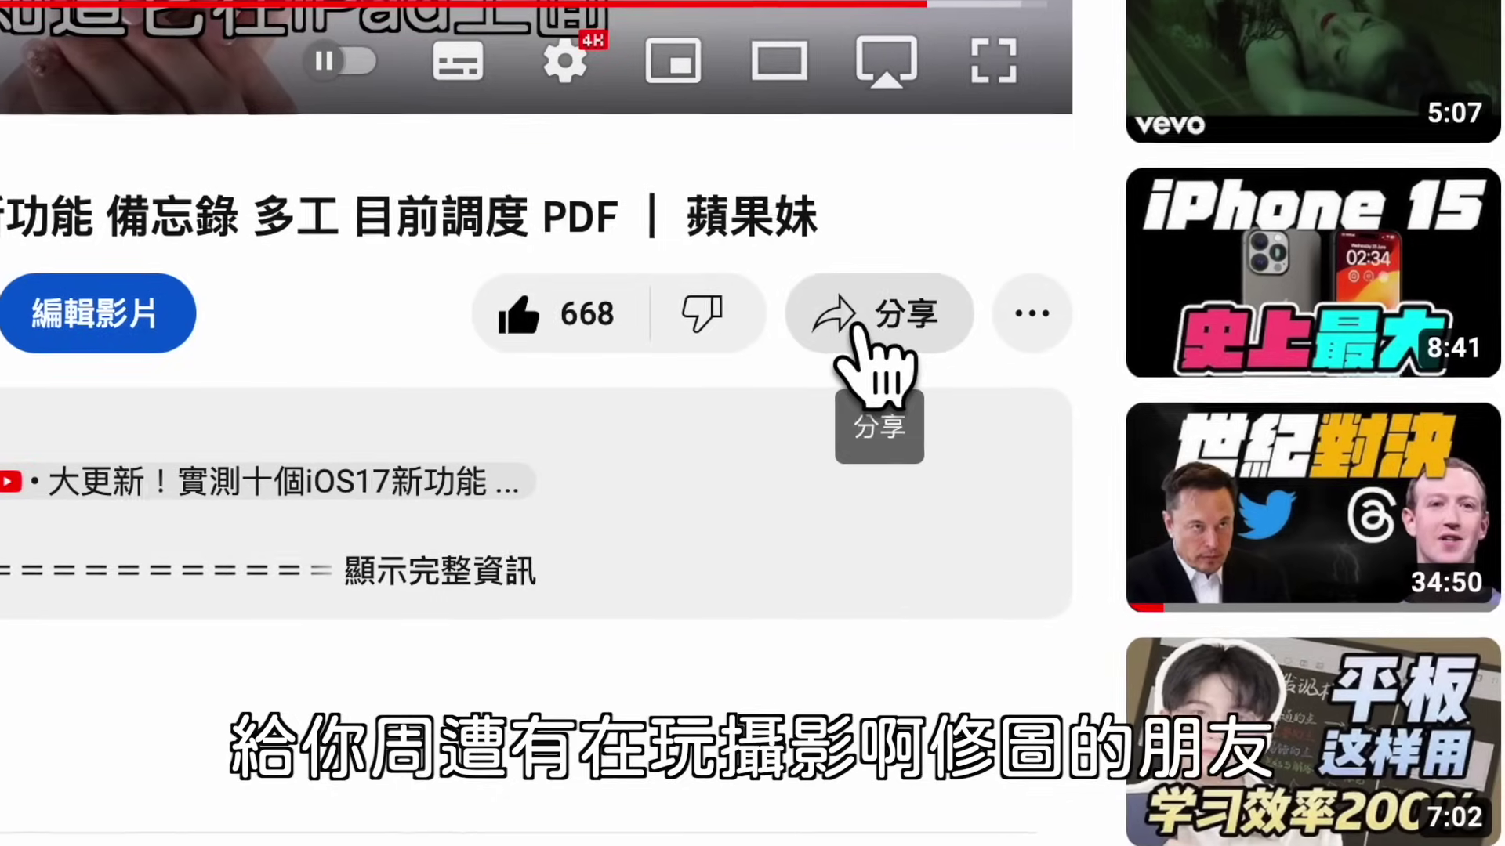
Open the Share options under the YouTube video
{"action": "left_click", "coordinate": [858, 329]}
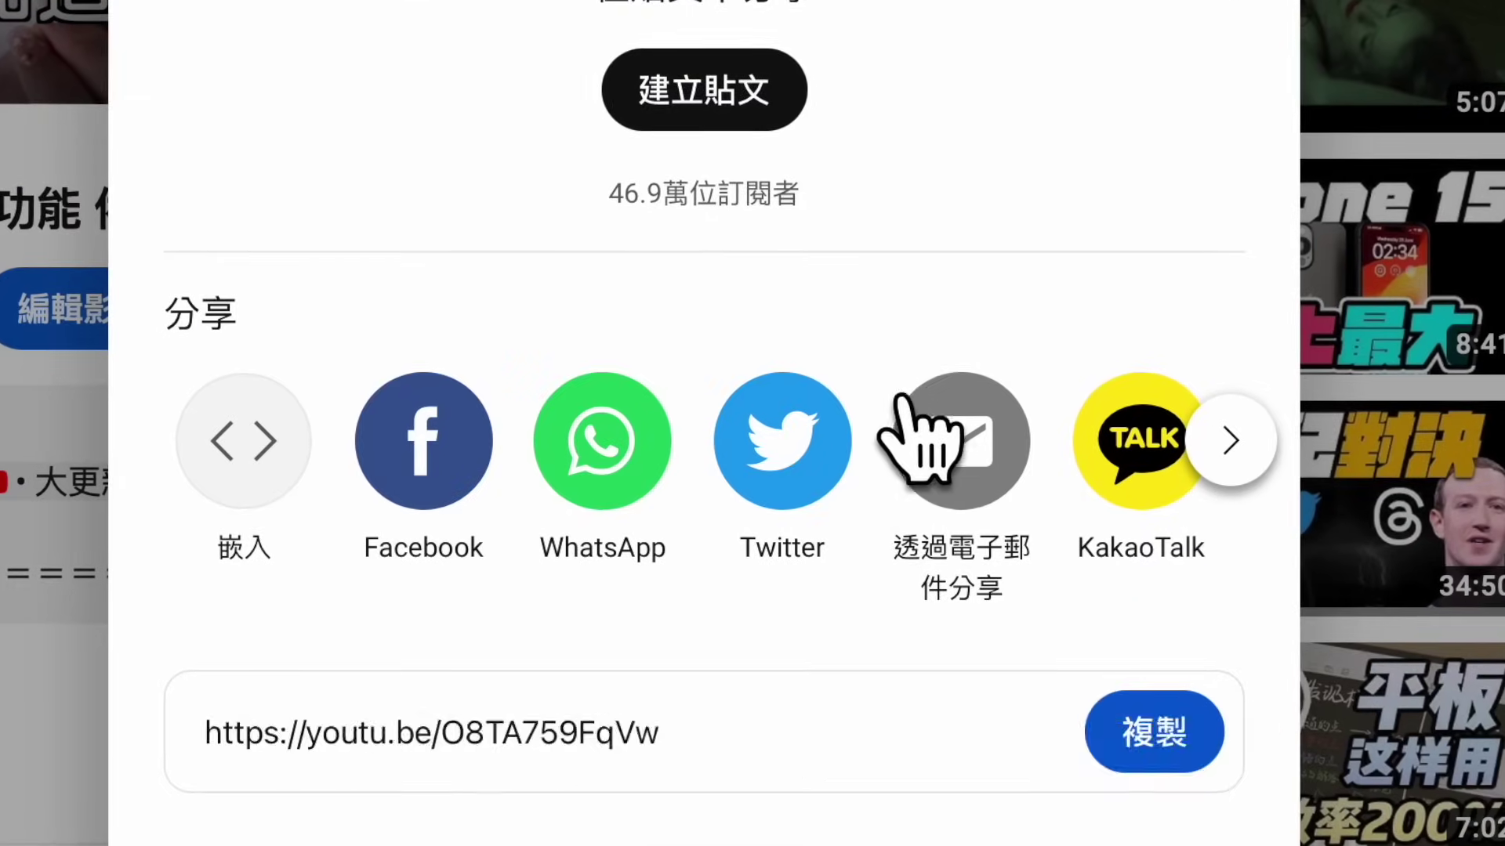